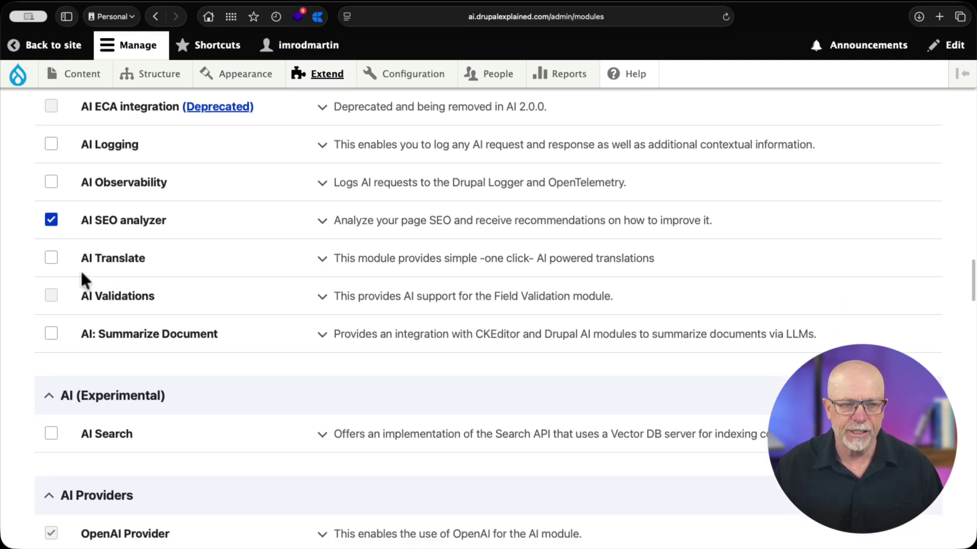
# - Select the AI: Summarize Document, AI Image Alt Text and AI Media Image modules for installation
pyautogui.scroll(-2, 25, 273)
pyautogui.click(52, 288)
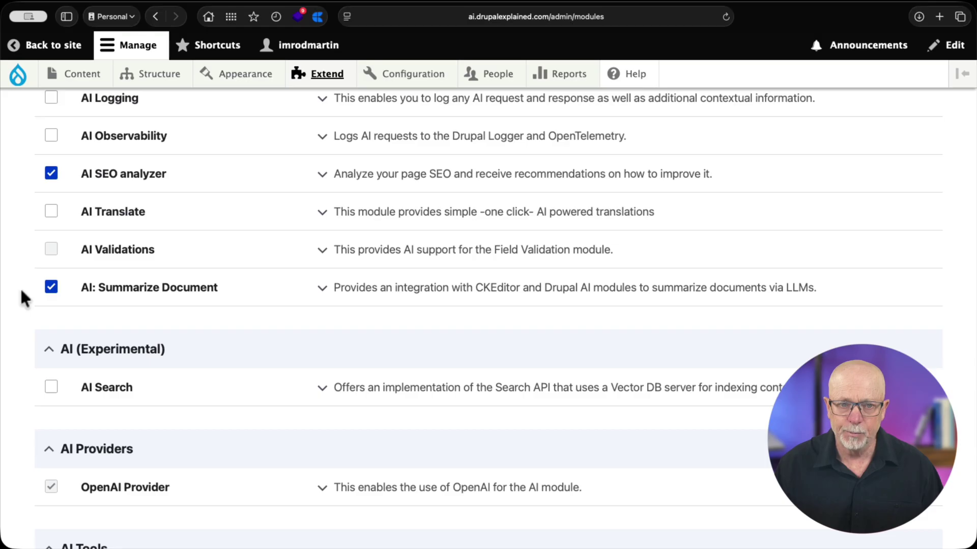
pyautogui.scroll(-7, 23, 297)
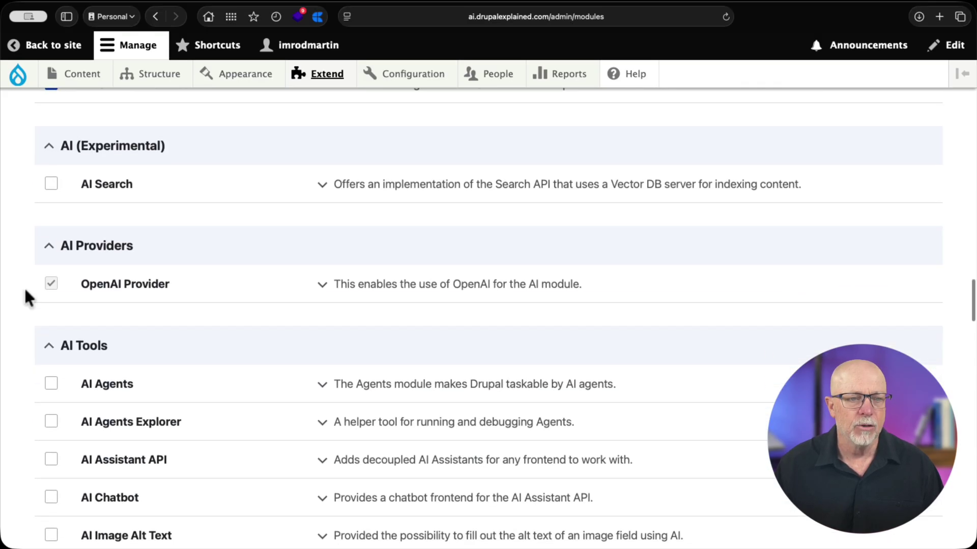
pyautogui.scroll(-2, 25, 293)
pyautogui.scroll(-3, 27, 294)
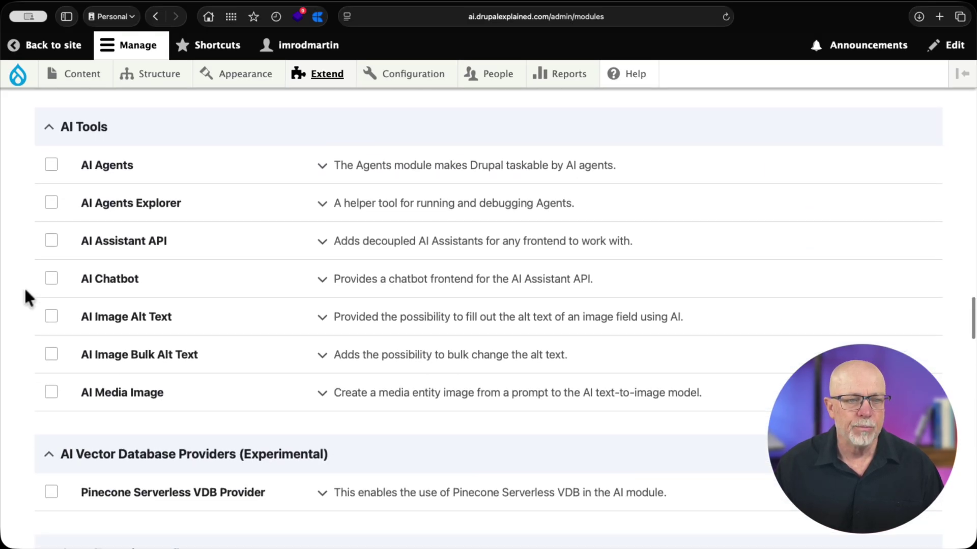
pyautogui.click(51, 203)
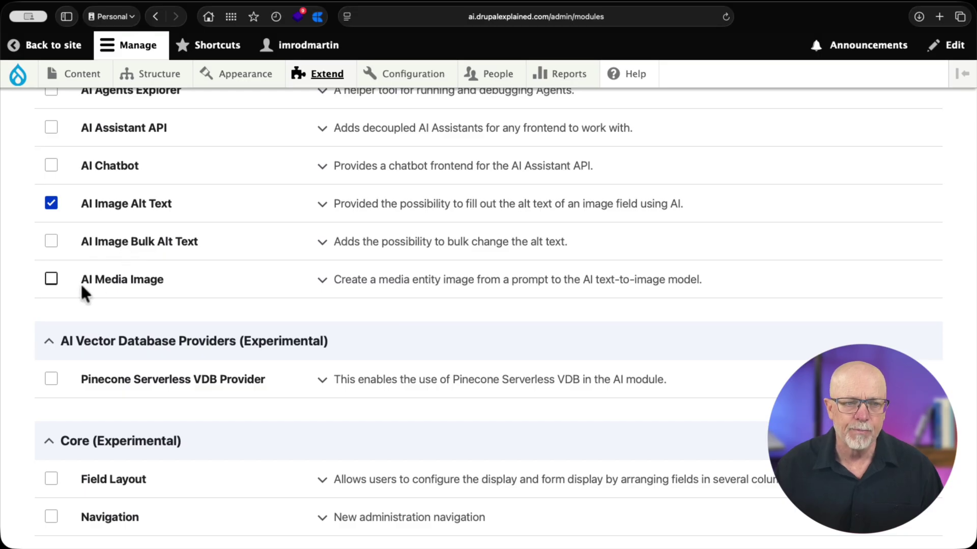
pyautogui.click(51, 280)
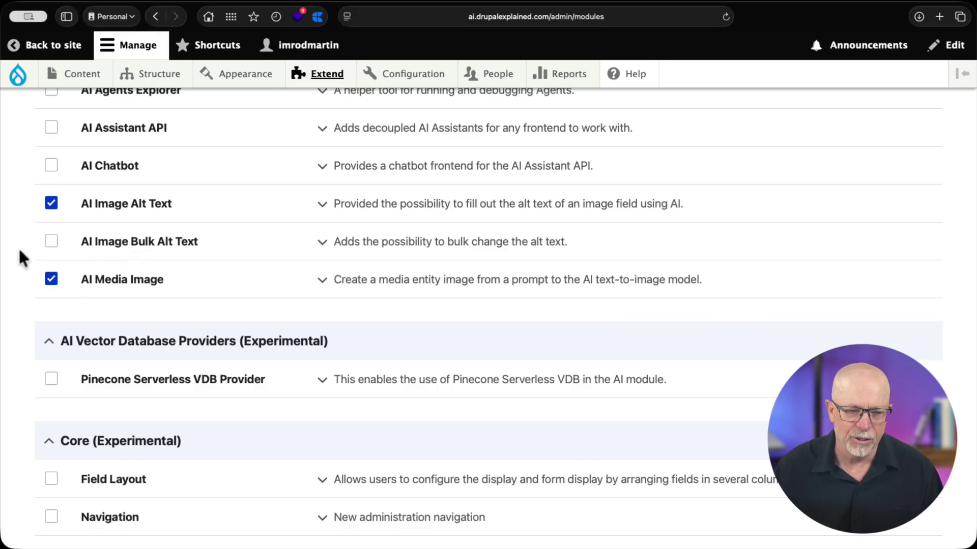
# - Select the Metatag and Metatag AI Generator modules under SEO and install all the selected modules
pyautogui.scroll(-3, 26, 249)
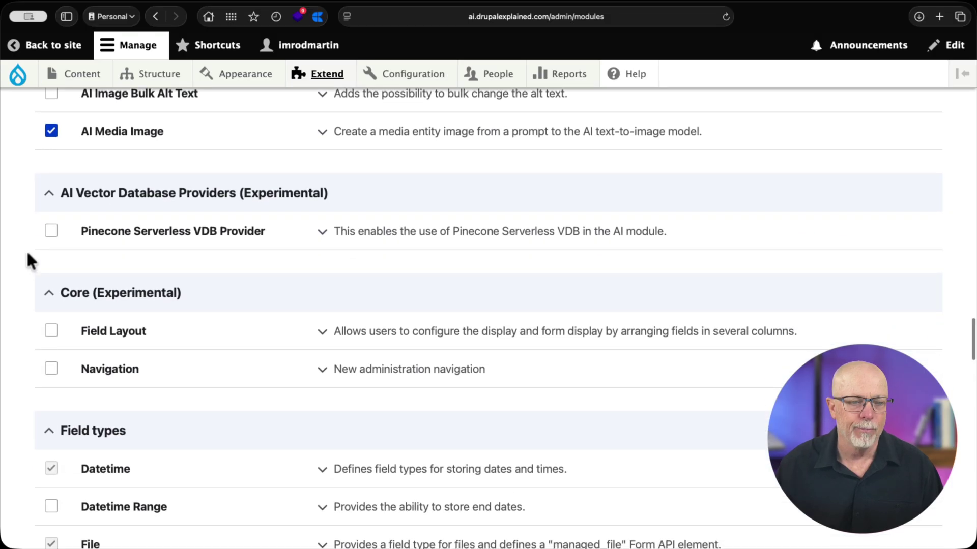
pyautogui.scroll(-15, 27, 249)
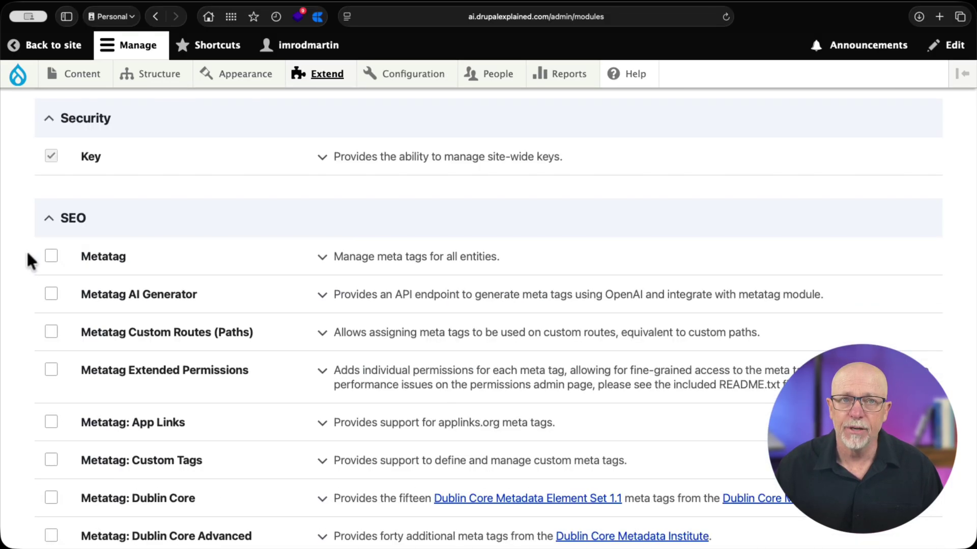
pyautogui.click(51, 256)
pyautogui.click(51, 294)
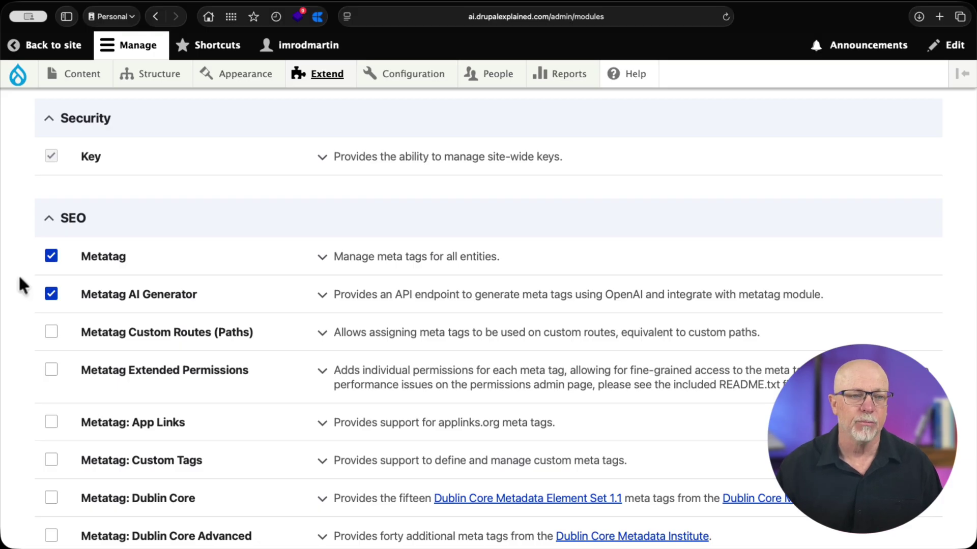
pyautogui.scroll(-15, 193, 203)
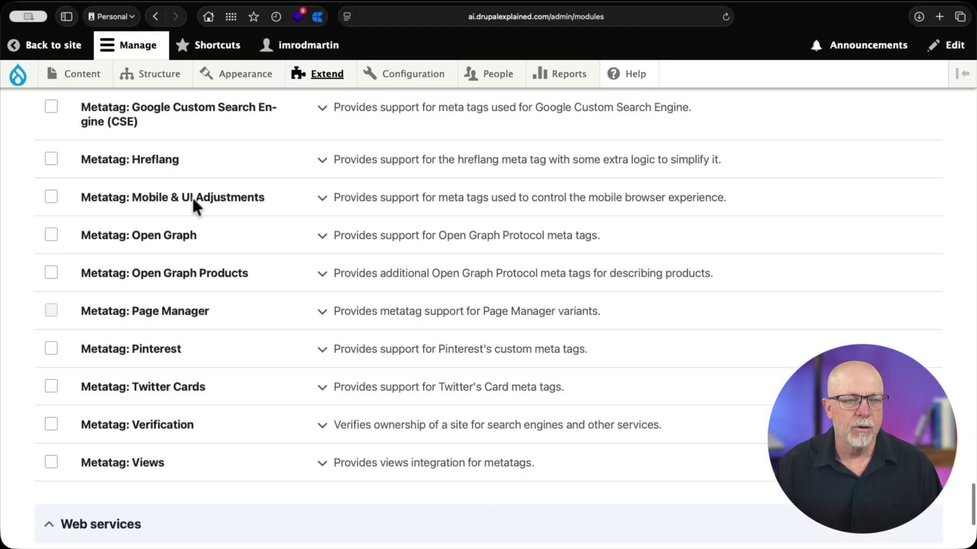
pyautogui.click(69, 463)
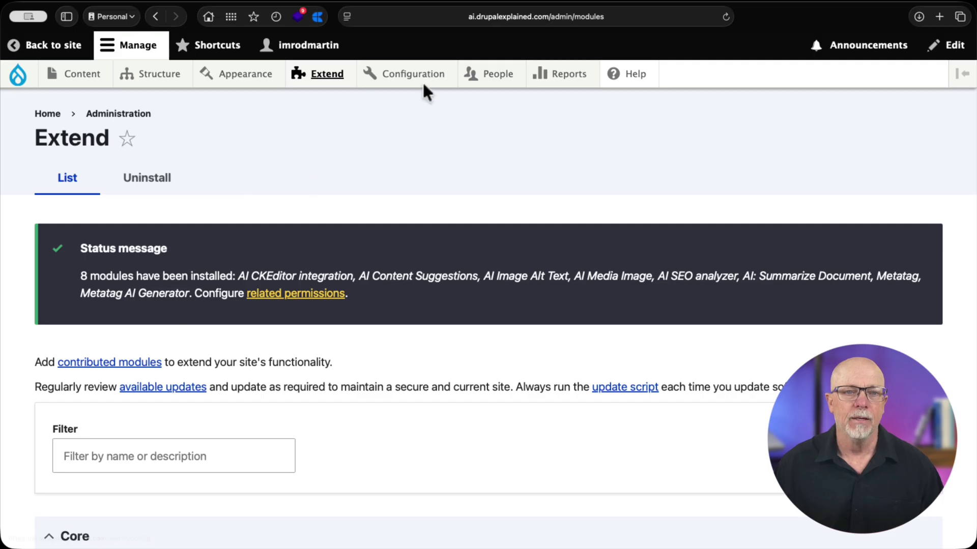
# - Open the configuration of the Basic HTML format from the text formats and editors settings
pyautogui.moveTo(422, 84)
pyautogui.moveTo(416, 162)
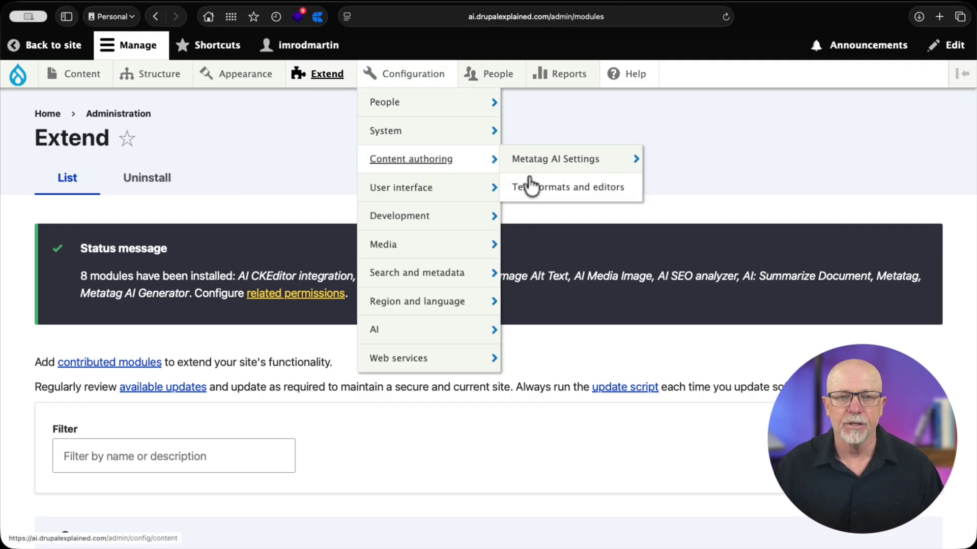
pyautogui.click(560, 195)
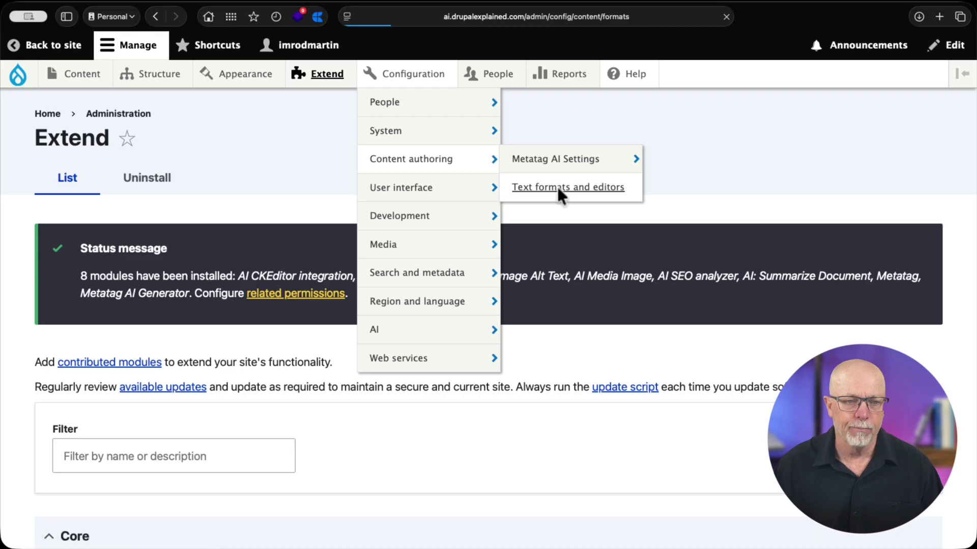
pyautogui.scroll(-3, 560, 196)
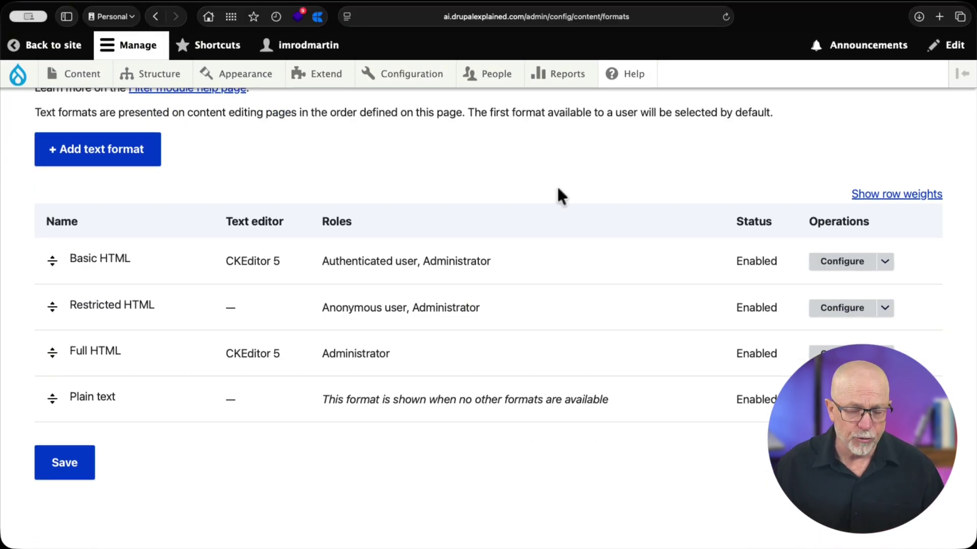
pyautogui.click(840, 270)
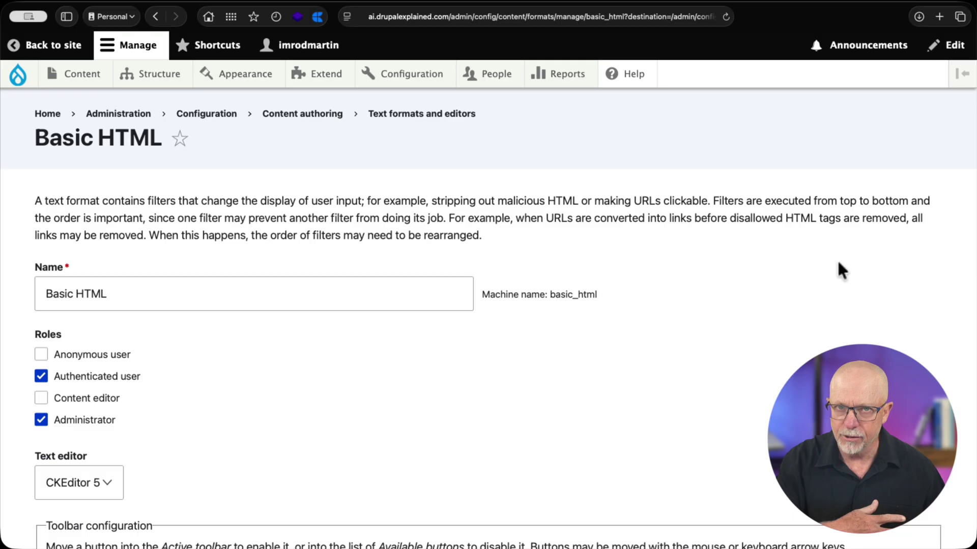
# - Add the AI CKEditor button to the start of the active toolbar and replace the image button with Drupal media
pyautogui.scroll(-7, 672, 297)
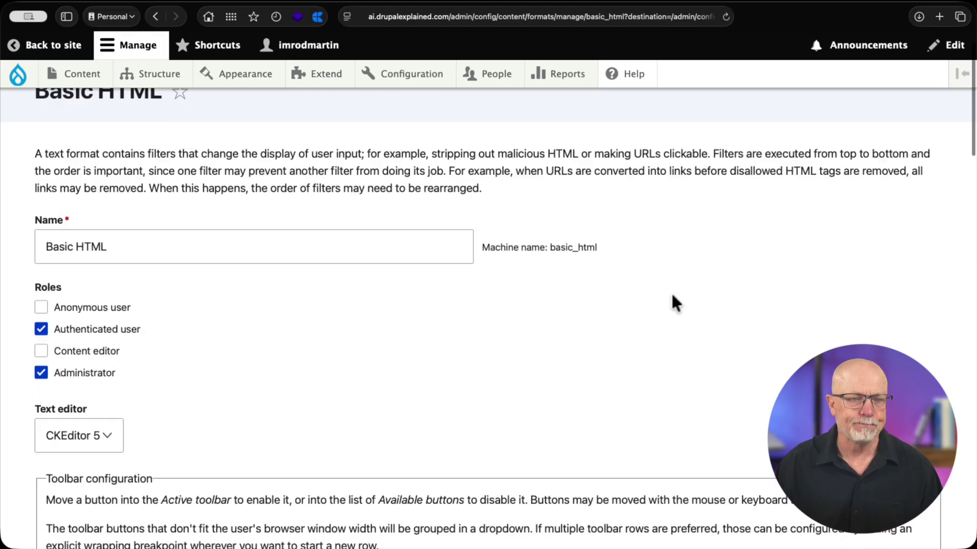
pyautogui.scroll(-1, 671, 300)
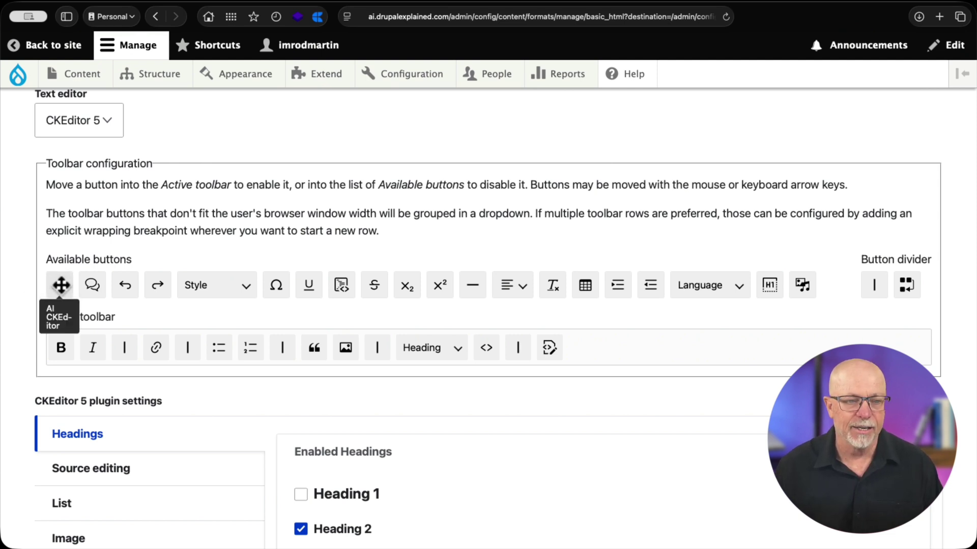
pyautogui.moveTo(67, 284); pyautogui.dragTo(57, 352)
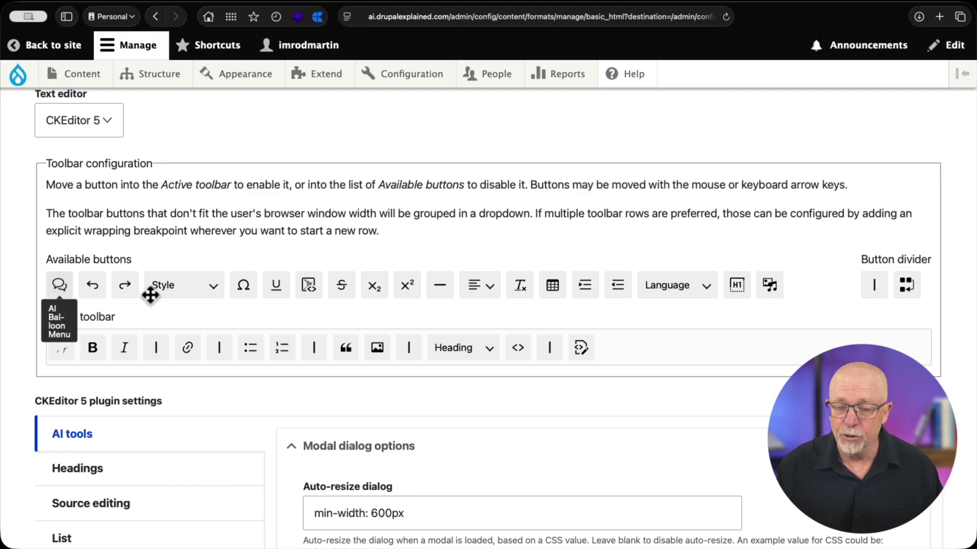
pyautogui.moveTo(764, 289); pyautogui.dragTo(661, 315)
pyautogui.moveTo(390, 401); pyautogui.dragTo(770, 291)
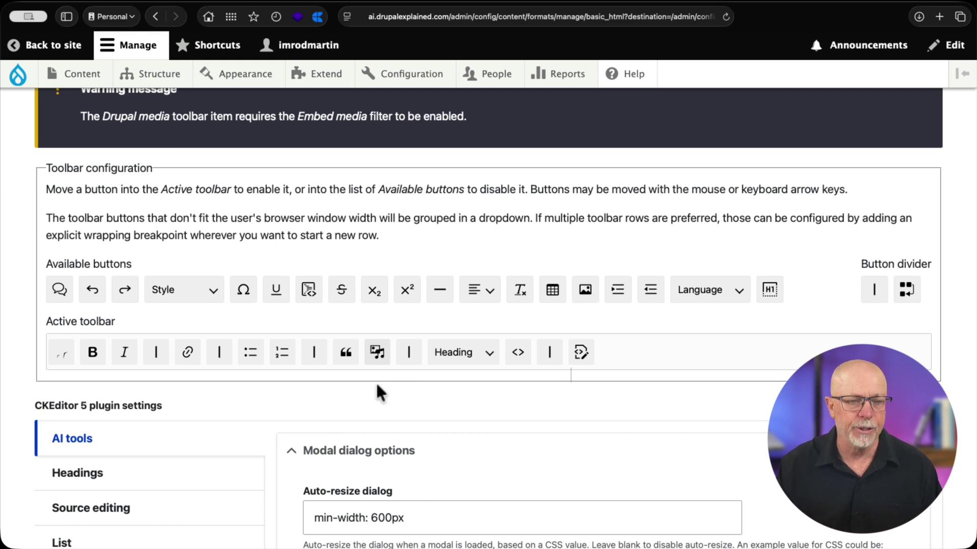
# - Enable the Reformat HTML feature in the CKEditor 5 AI tools settings and review its reformat prompt
pyautogui.scroll(-5, 376, 381)
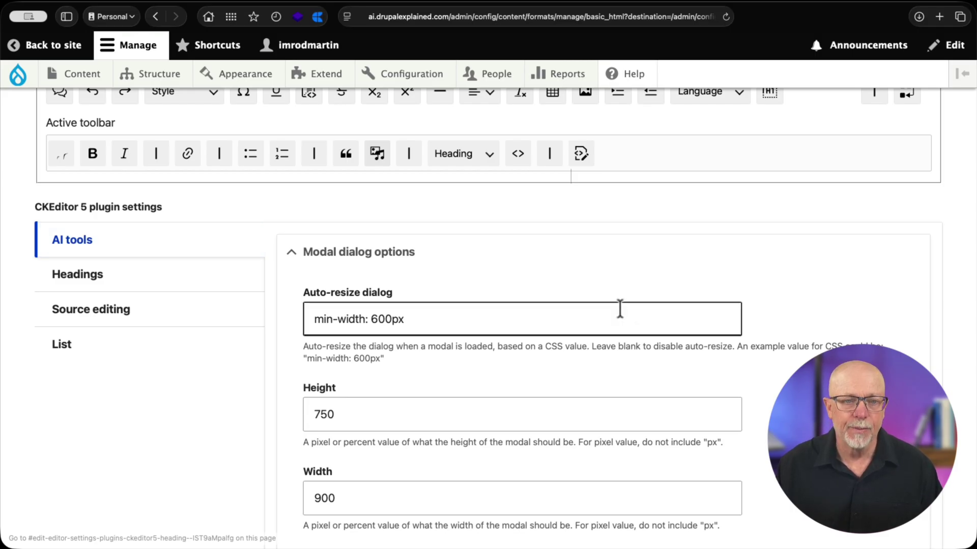
pyautogui.scroll(-4, 619, 309)
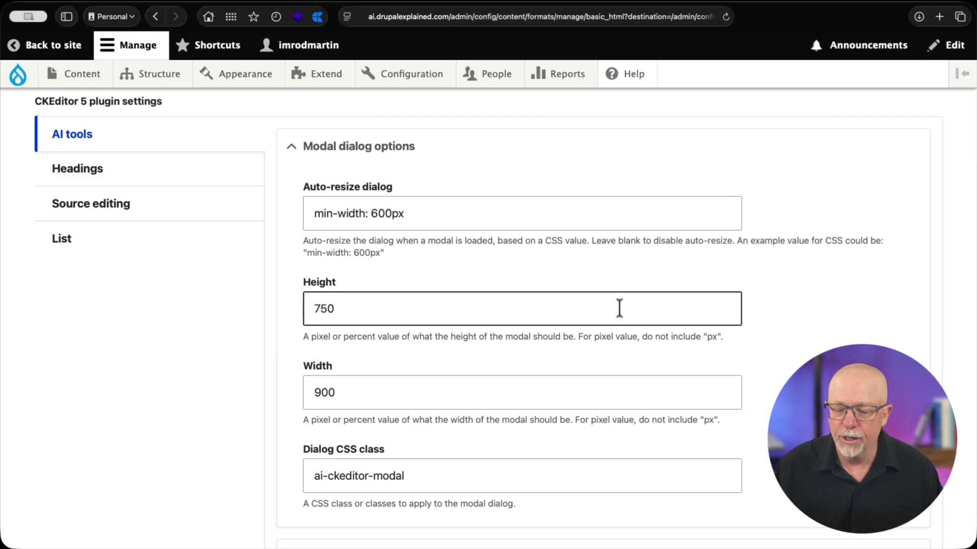
pyautogui.click(347, 381)
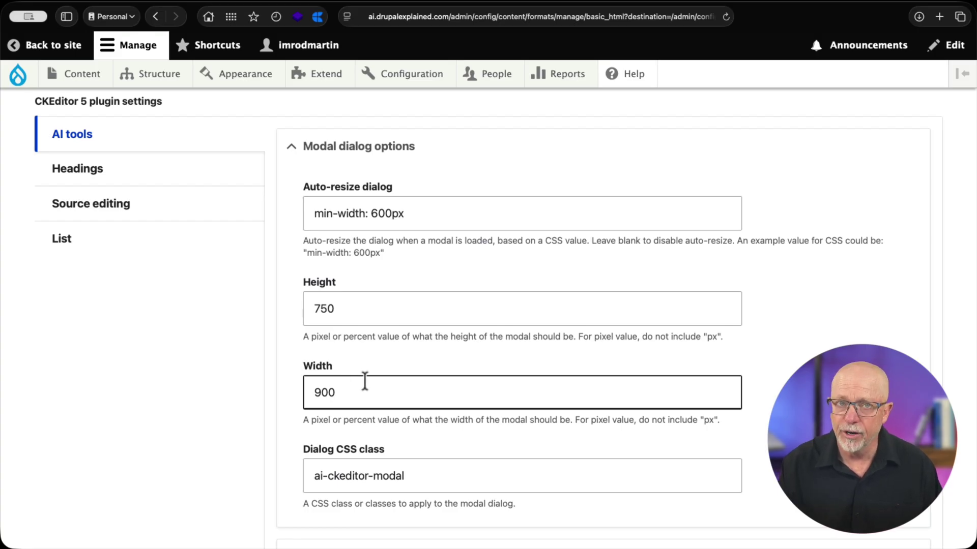
pyautogui.scroll(-5, 365, 381)
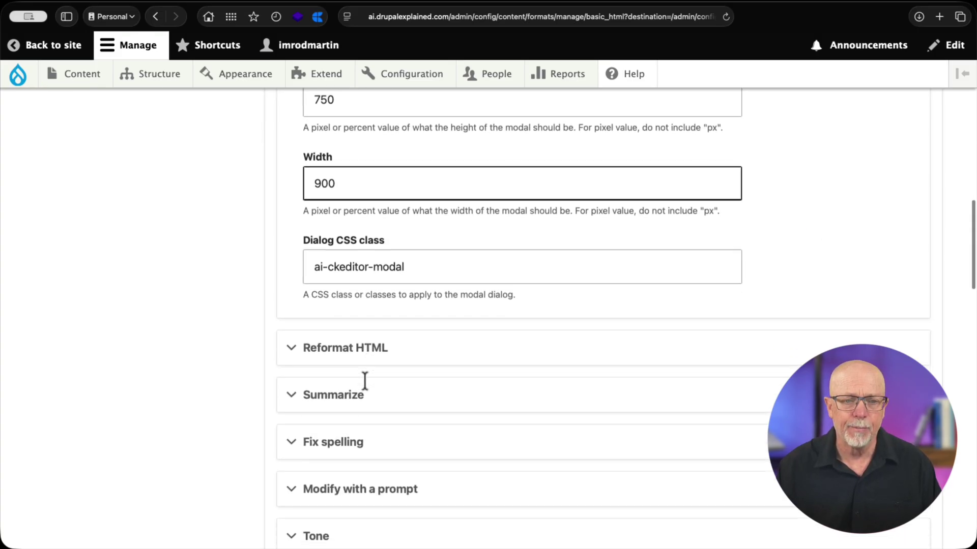
pyautogui.scroll(-2, 364, 382)
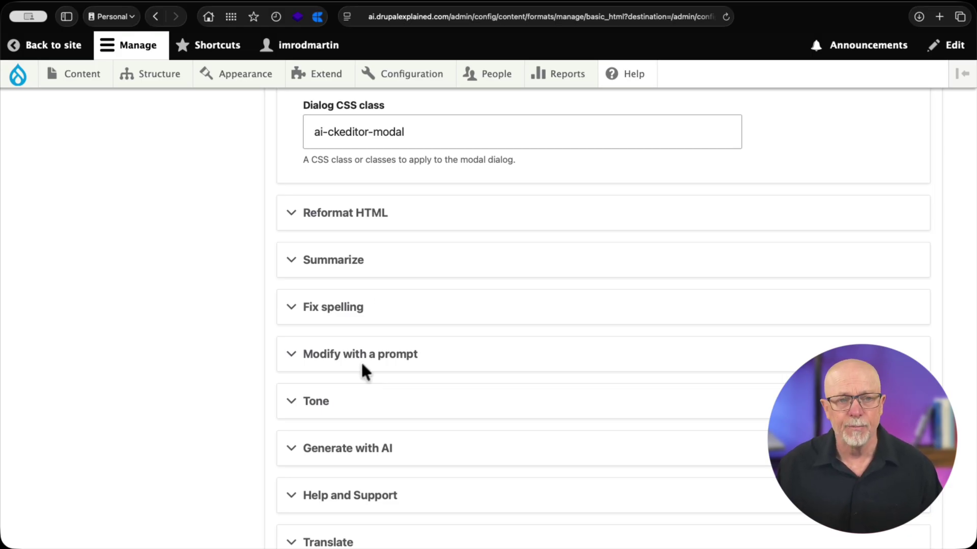
pyautogui.click(363, 219)
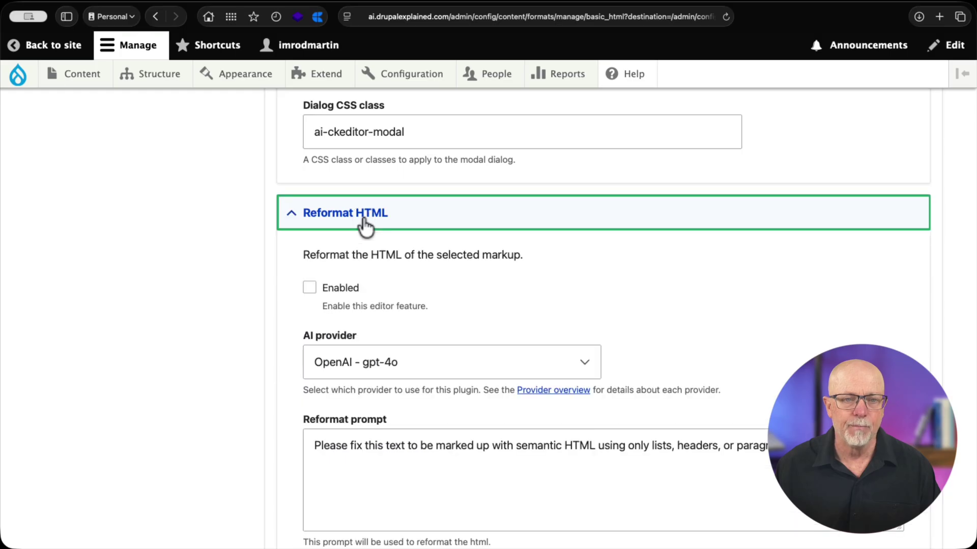
pyautogui.click(308, 289)
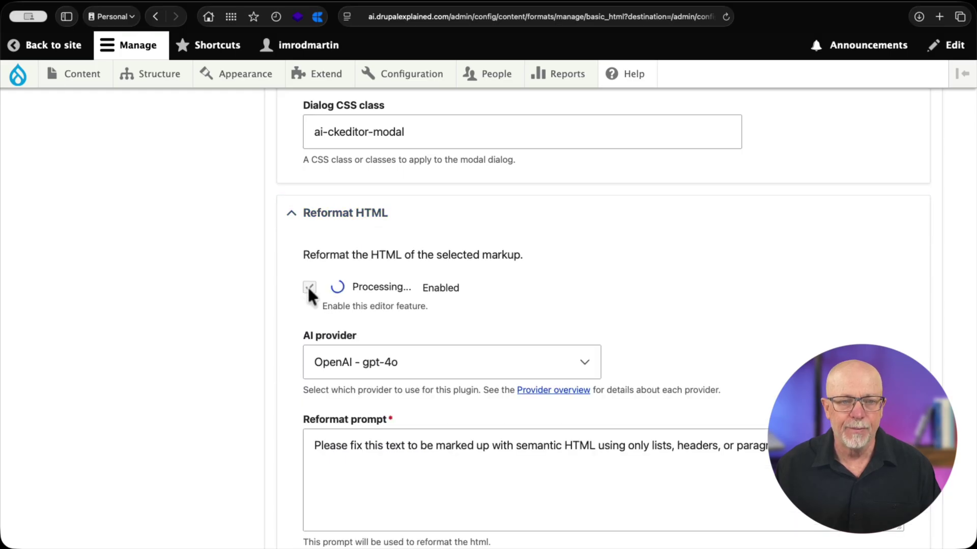
pyautogui.click(337, 220)
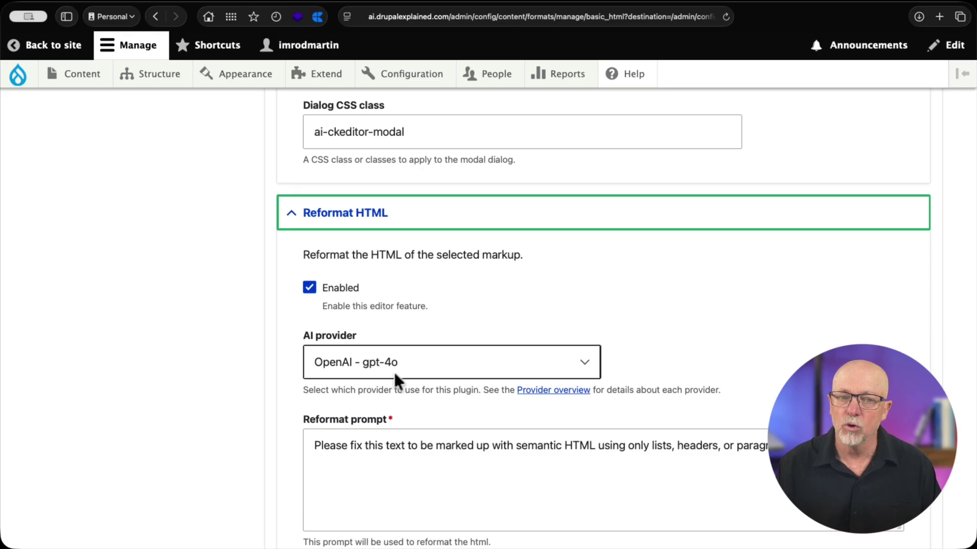
pyautogui.scroll(-5, 301, 384)
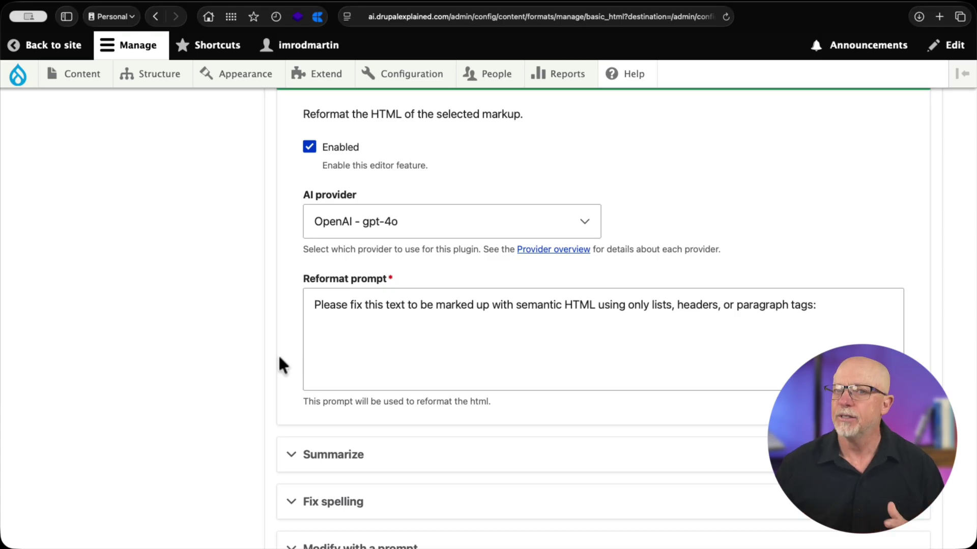
pyautogui.click(321, 325)
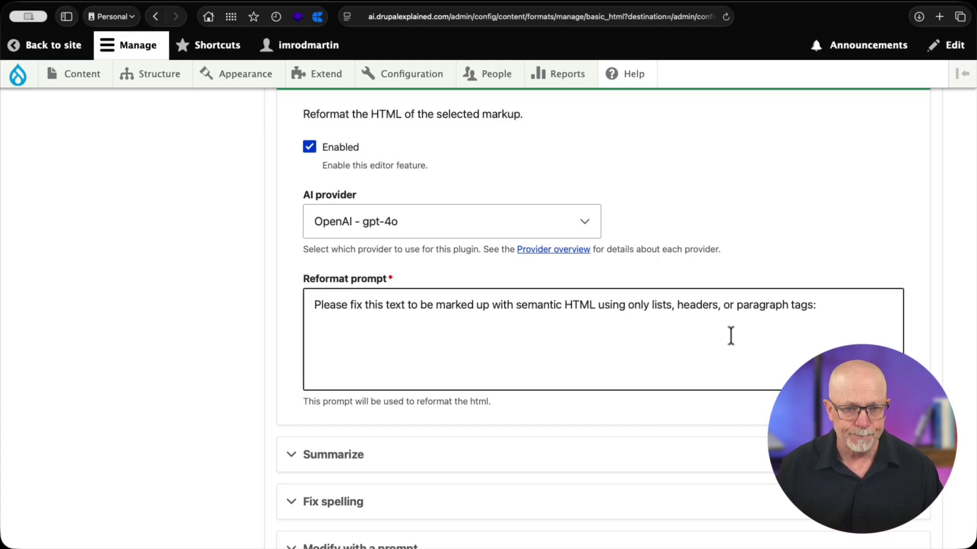
# - Enable the Summarize feature in the AI tools settings and review its AI provider and summarise prompt
pyautogui.scroll(-5, 731, 335)
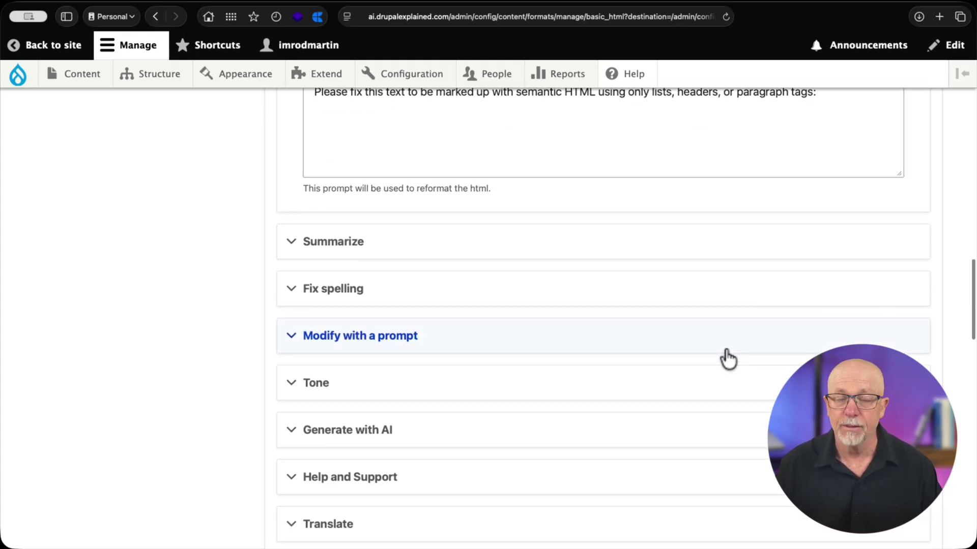
pyautogui.click(314, 249)
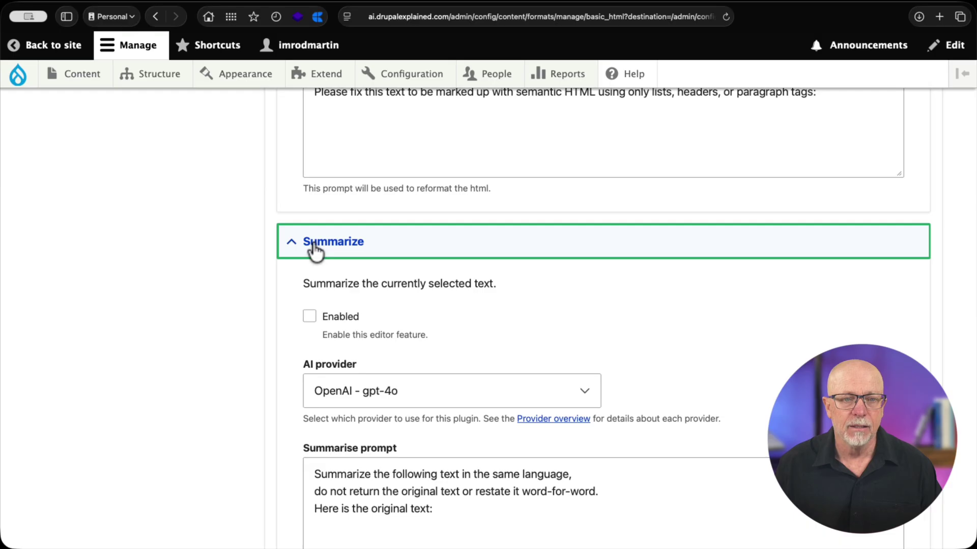
pyautogui.scroll(-1, 252, 268)
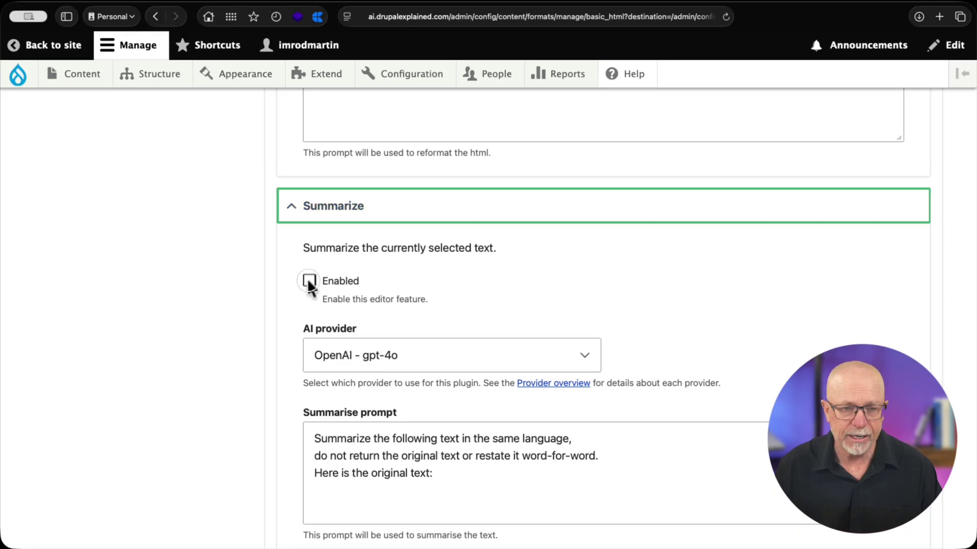
pyautogui.click(309, 280)
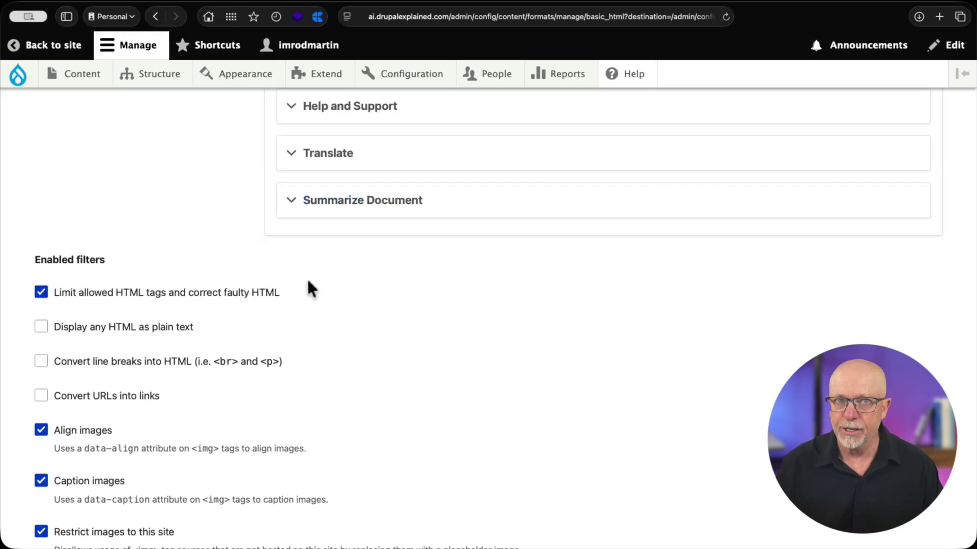
pyautogui.scroll(7, 308, 281)
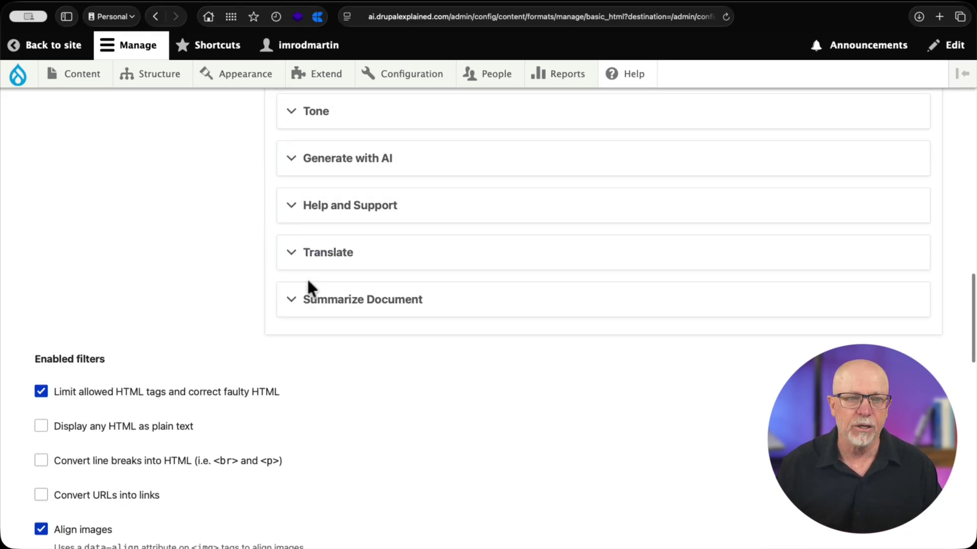
pyautogui.click(331, 234)
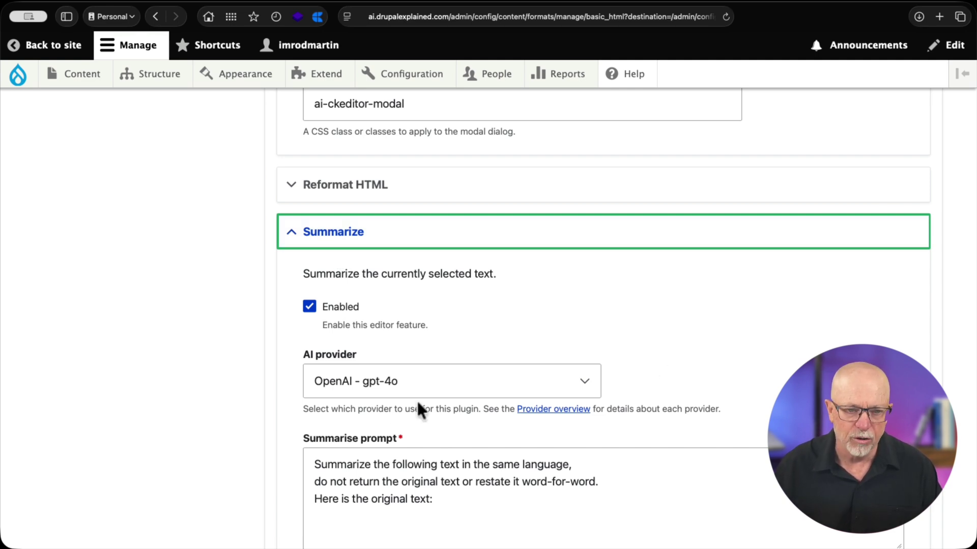
pyautogui.scroll(-4, 418, 403)
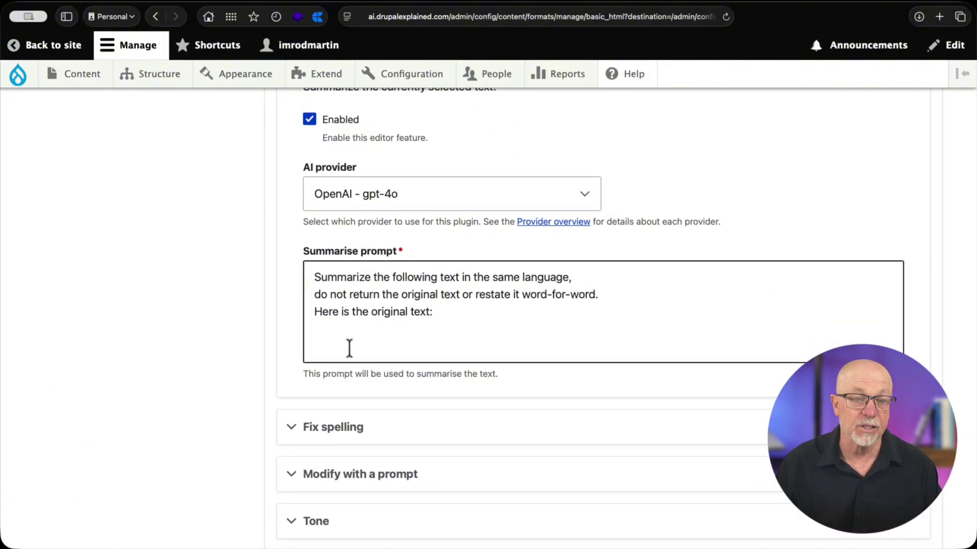
# - Enable the Fix spelling feature in the AI tools settings and review its spelling fix prompt
pyautogui.scroll(-1, 414, 358)
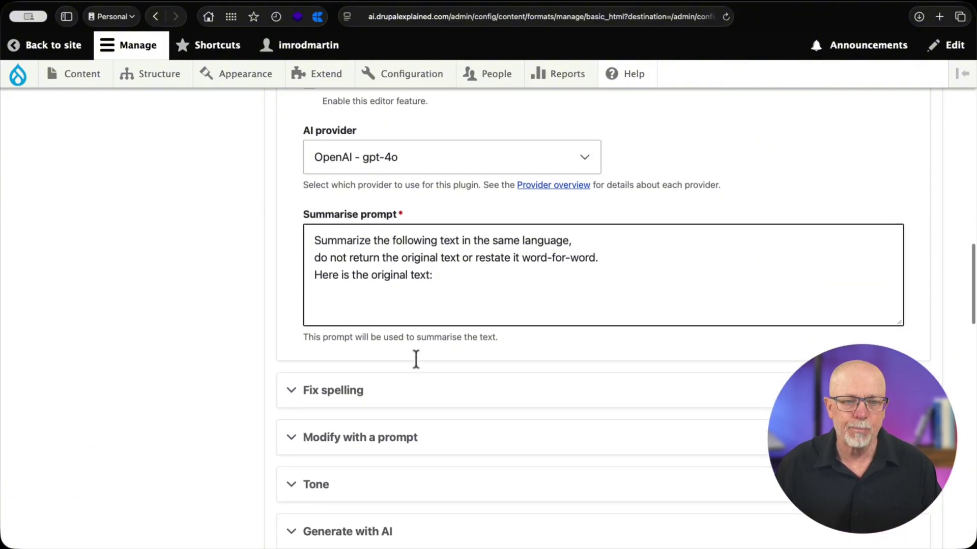
pyautogui.scroll(-3, 538, 360)
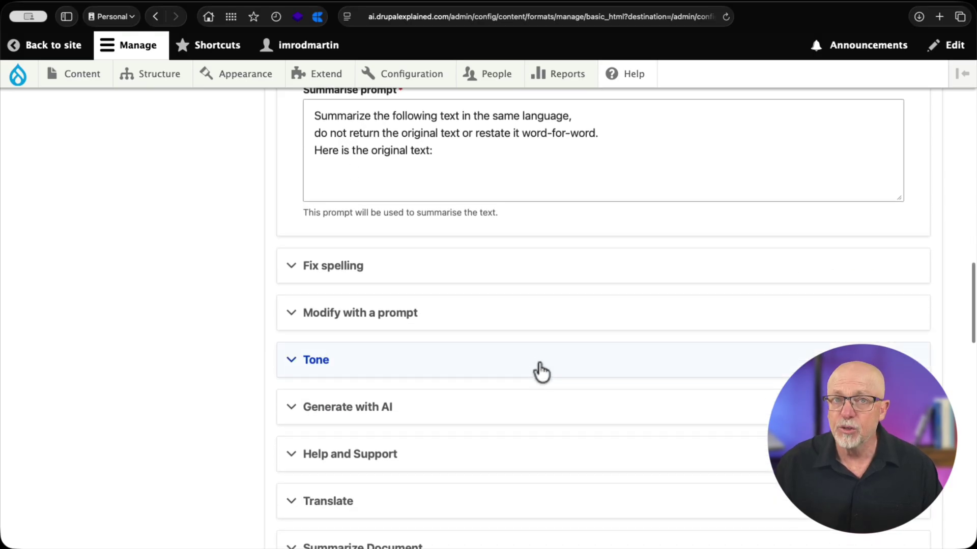
pyautogui.click(339, 268)
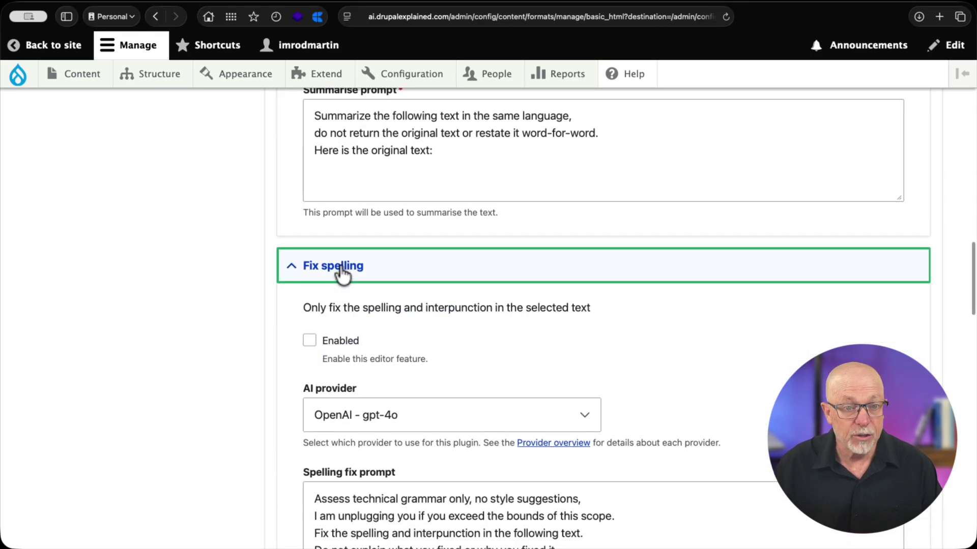
pyautogui.click(308, 340)
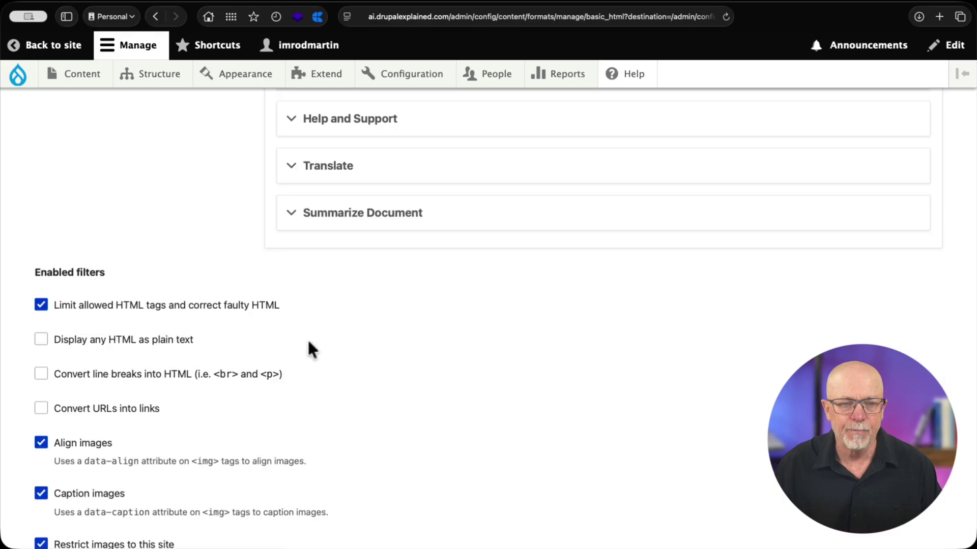
pyautogui.scroll(3, 350, 244)
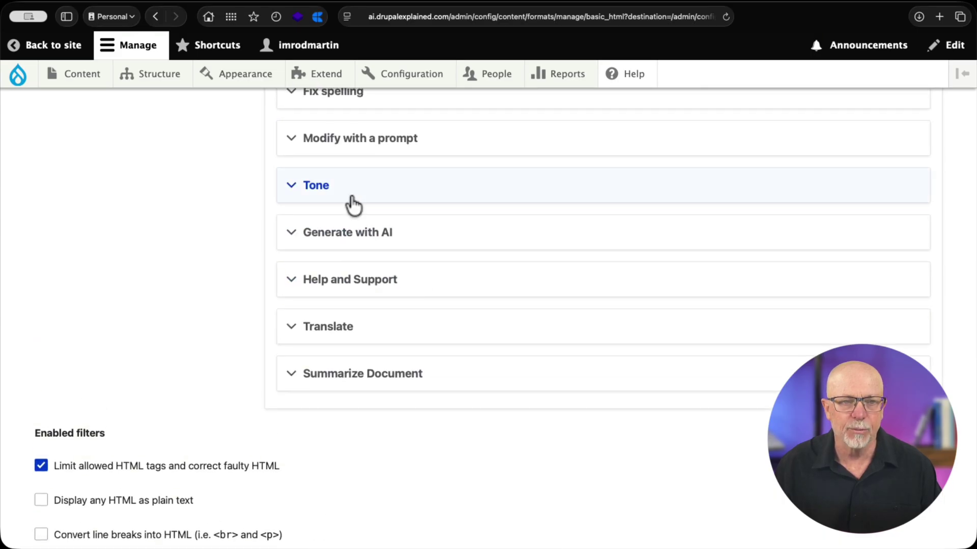
pyautogui.scroll(2, 351, 203)
pyautogui.click(356, 167)
pyautogui.scroll(-3, 639, 336)
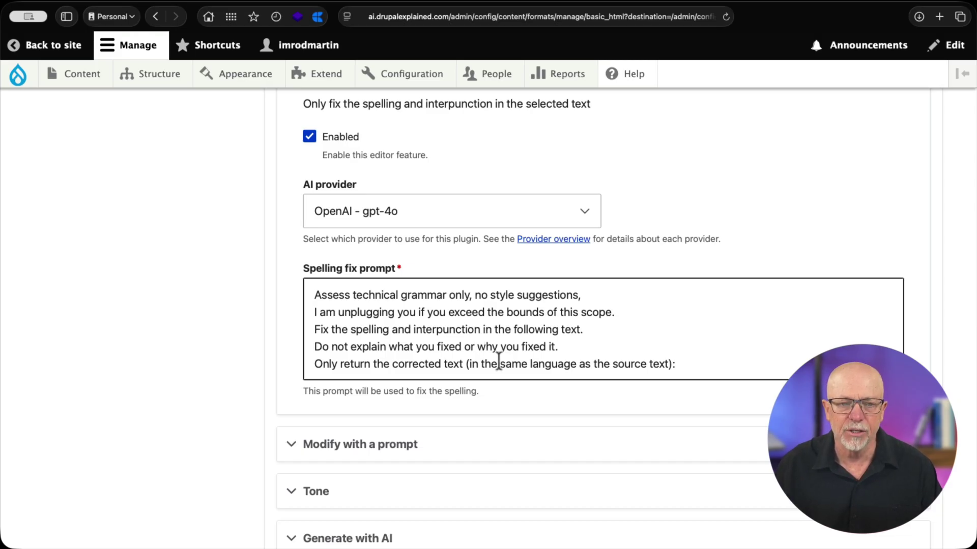
pyautogui.scroll(-2, 498, 362)
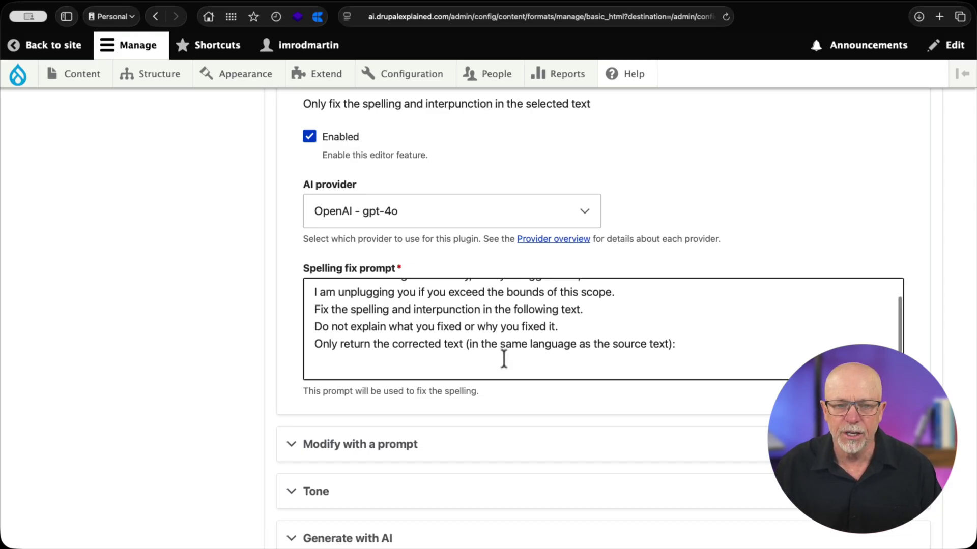
pyautogui.scroll(-1, 501, 389)
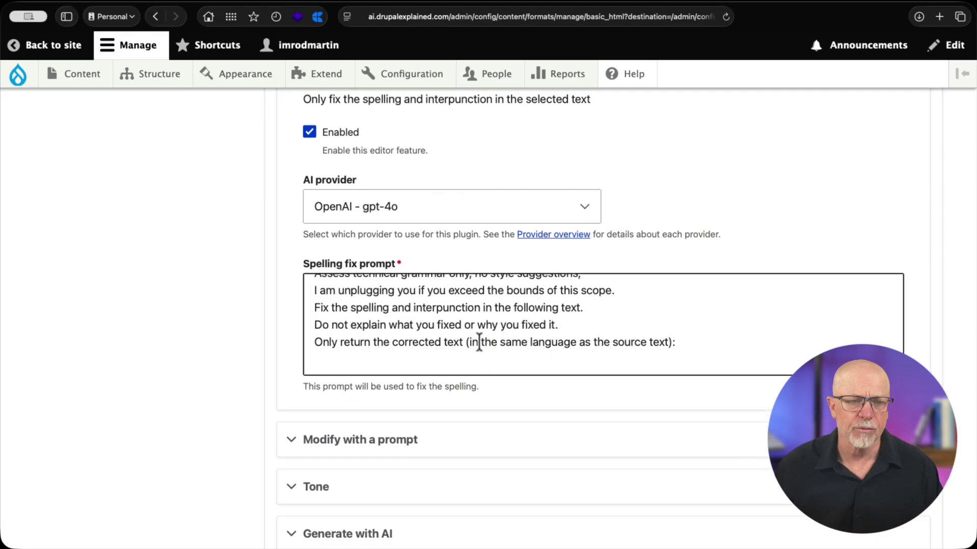
# - Enable the Modify with a prompt feature in the AI tools settings and review its prompt template
pyautogui.scroll(-5, 476, 349)
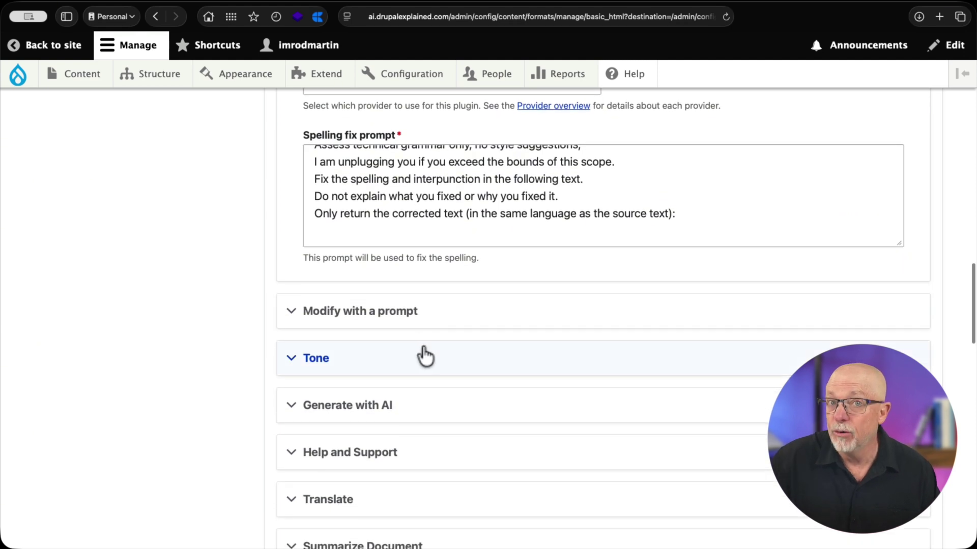
pyautogui.click(329, 314)
pyautogui.click(308, 385)
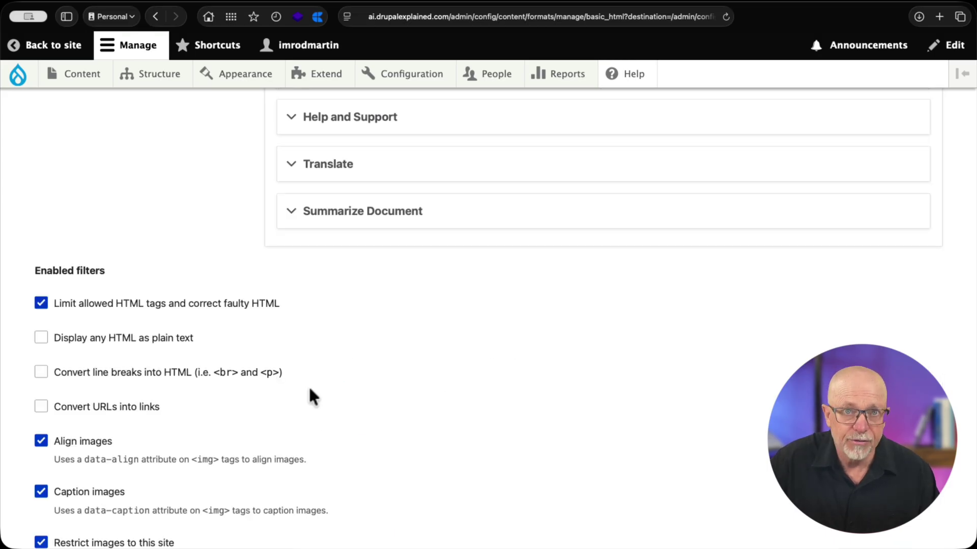
pyautogui.scroll(5, 327, 381)
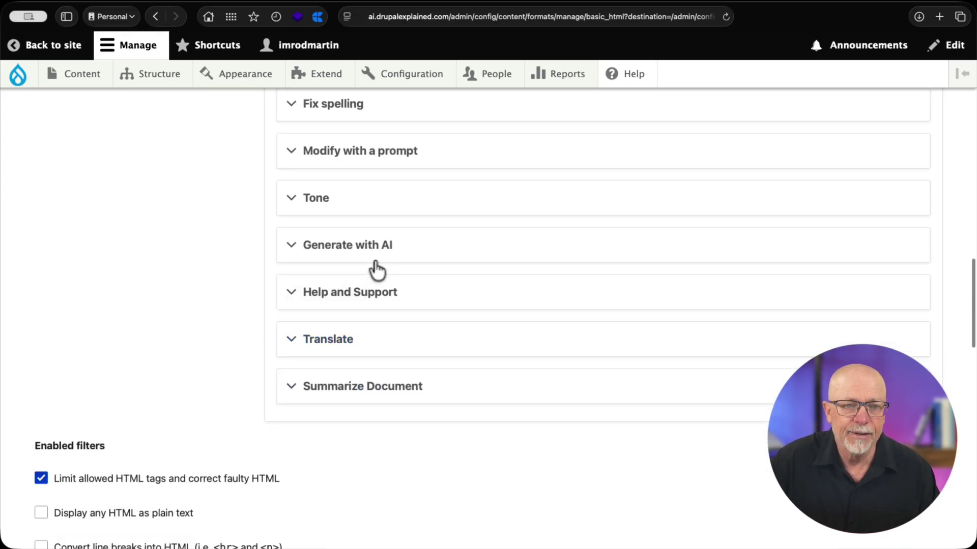
pyautogui.click(395, 155)
pyautogui.scroll(-4, 594, 381)
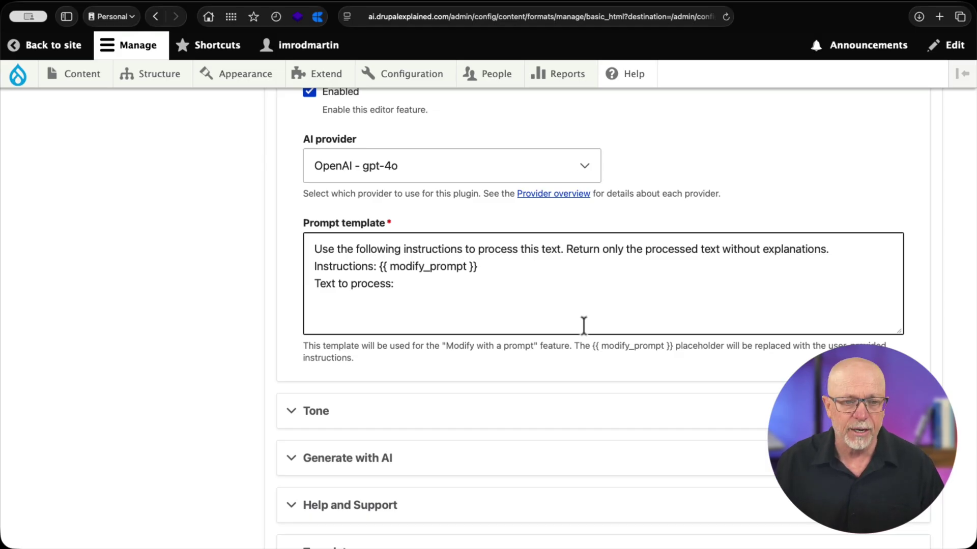
pyautogui.scroll(-3, 581, 313)
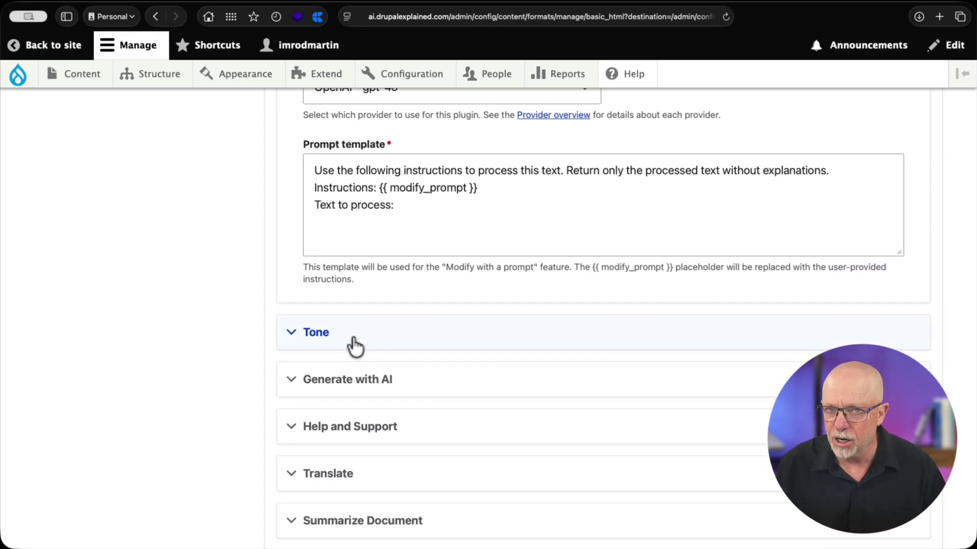
# - Enable the Generate with AI feature in the AI tools settings and review its completion pre prompt field
pyautogui.scroll(-3, 531, 349)
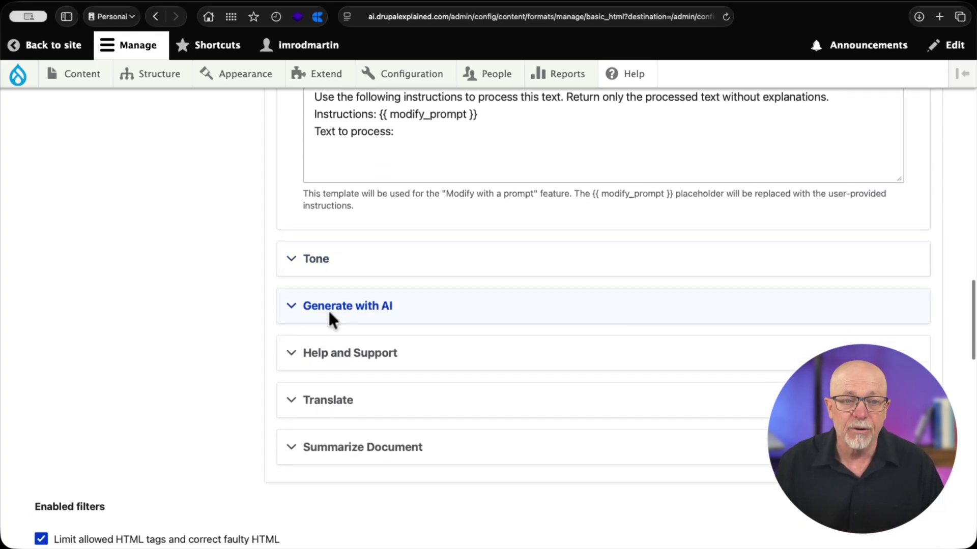
pyautogui.click(328, 308)
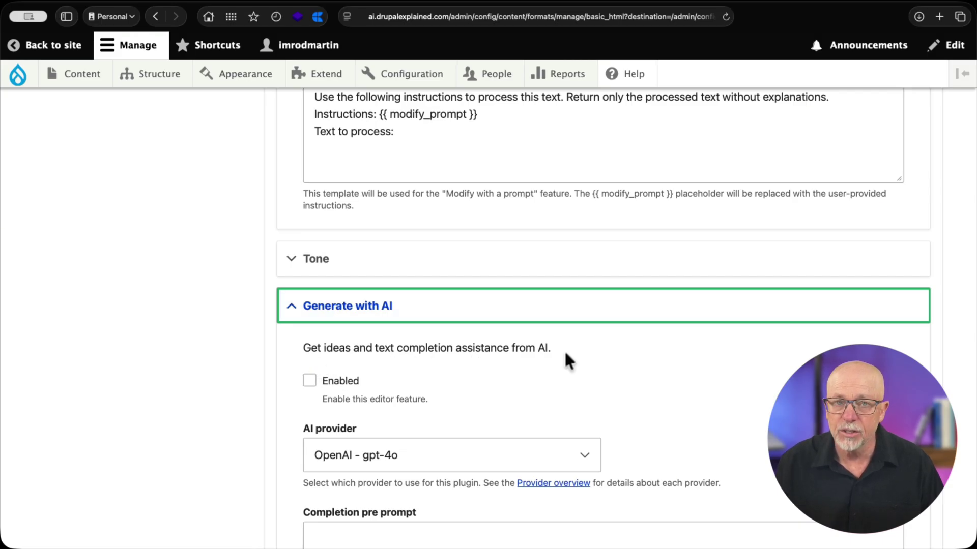
pyautogui.click(308, 381)
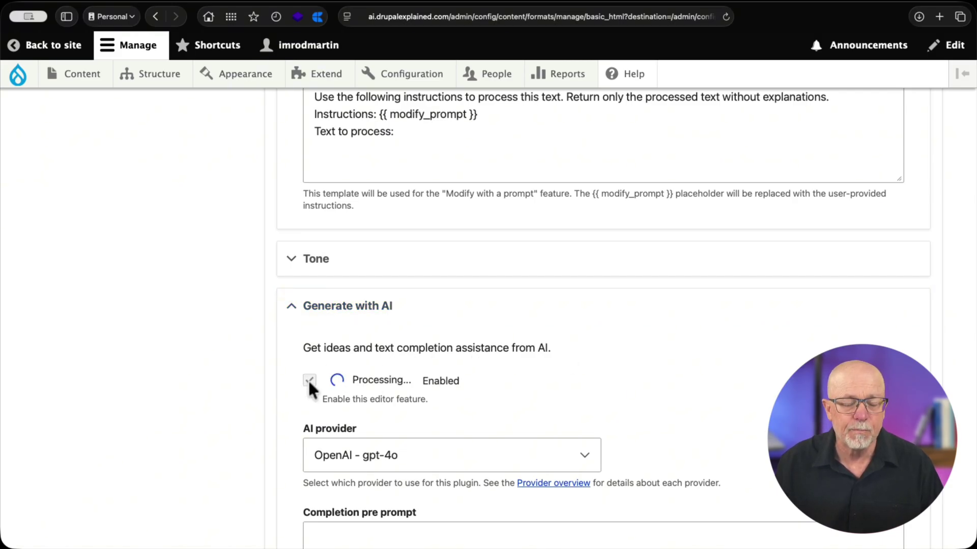
pyautogui.scroll(-3, 489, 379)
pyautogui.scroll(8, 452, 364)
pyautogui.scroll(3, 450, 355)
pyautogui.click(356, 287)
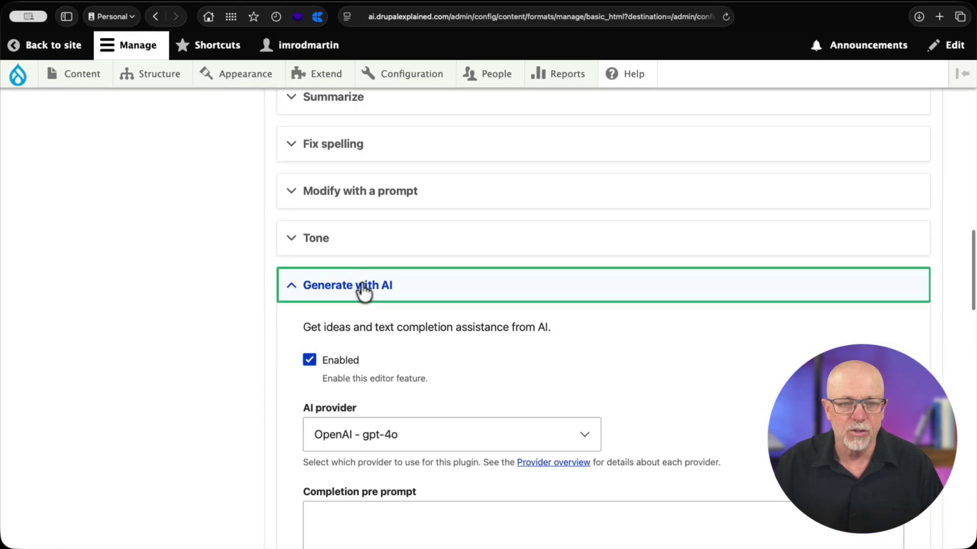
pyautogui.scroll(-3, 474, 482)
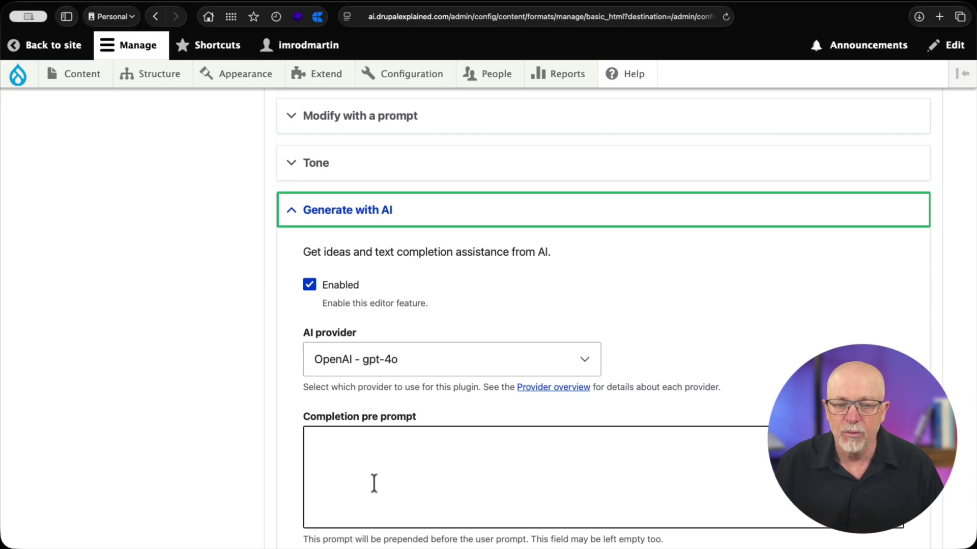
pyautogui.scroll(-1, 373, 483)
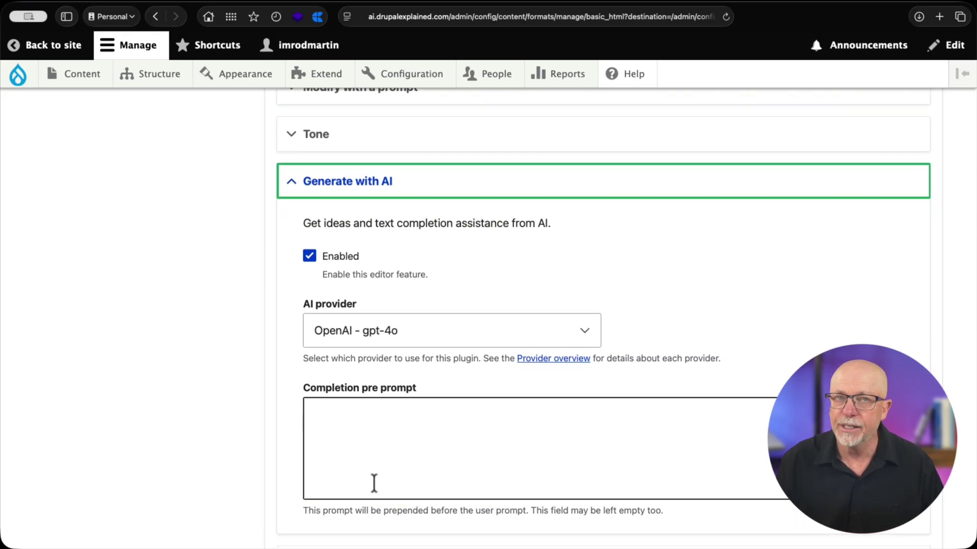
# - Look at the options of the Help and Support feature in the AI tools settings
pyautogui.scroll(-6, 374, 483)
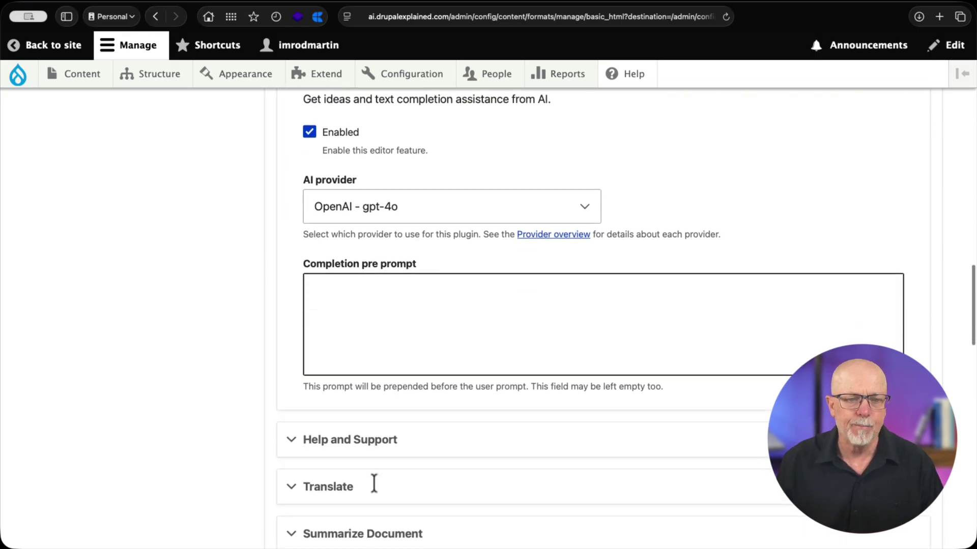
pyautogui.click(346, 396)
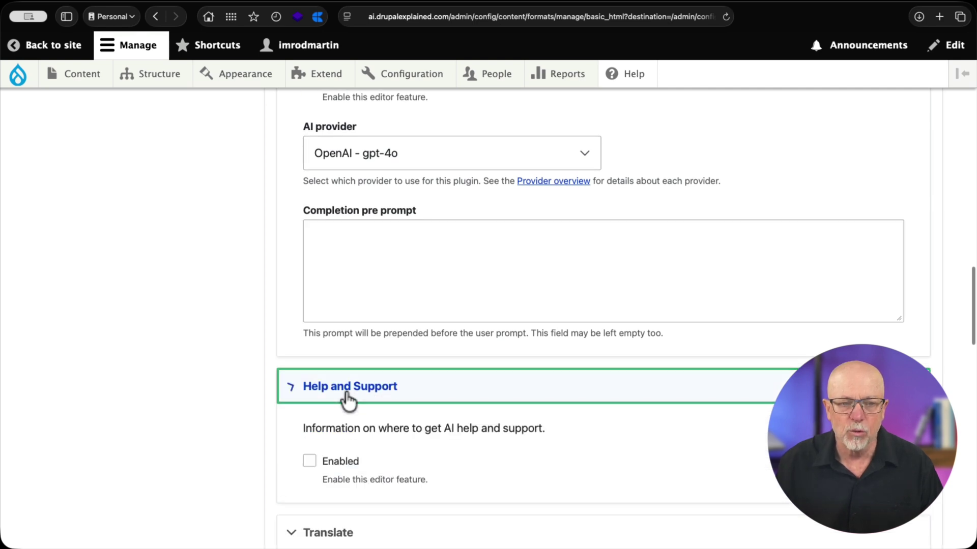
pyautogui.scroll(-4, 444, 443)
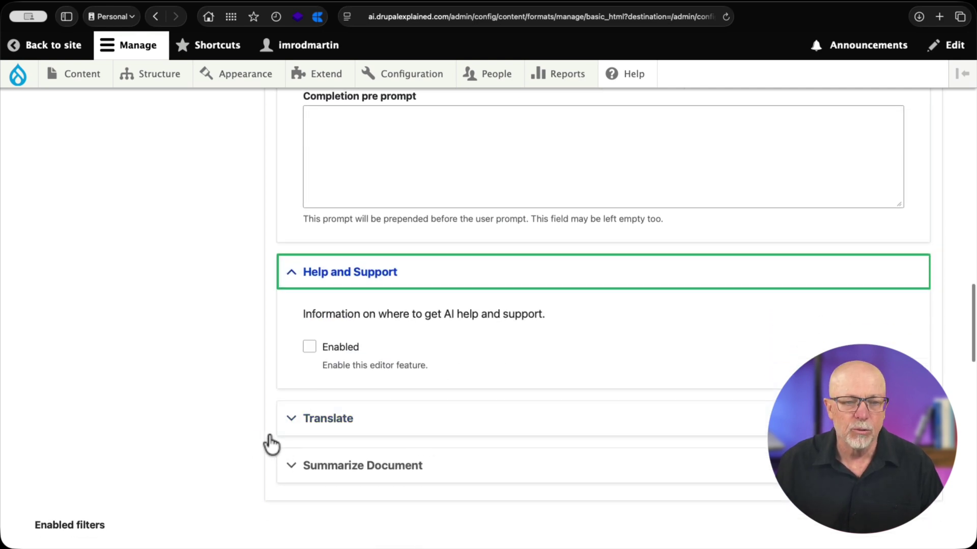
# - Enable the Summarize Document feature in the AI tools settings and reopen its options
pyautogui.scroll(-3, 366, 440)
pyautogui.click(380, 390)
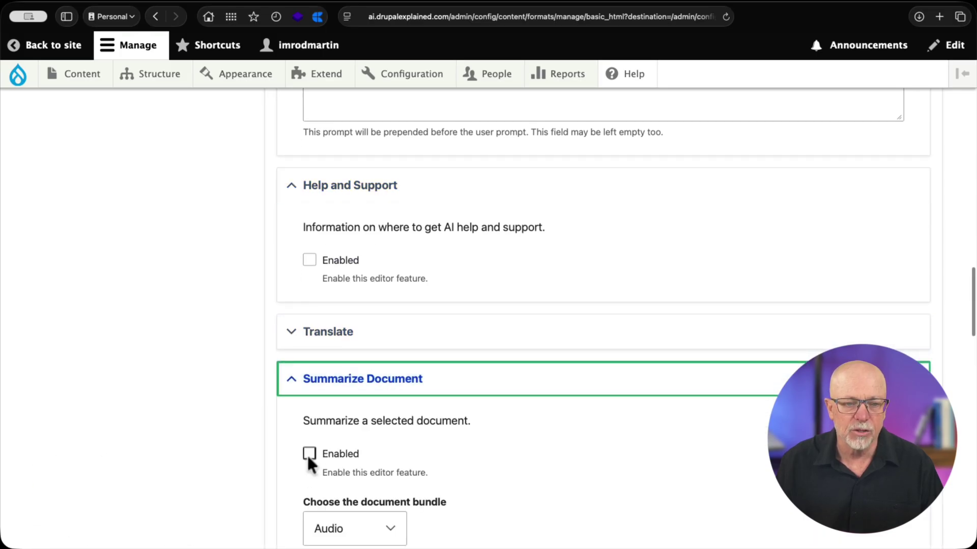
pyautogui.click(308, 454)
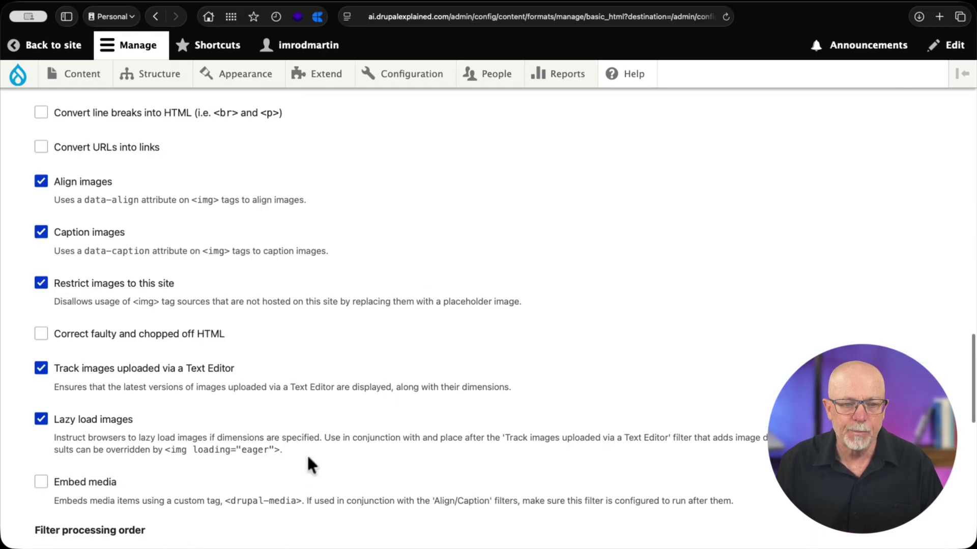
pyautogui.scroll(6, 307, 454)
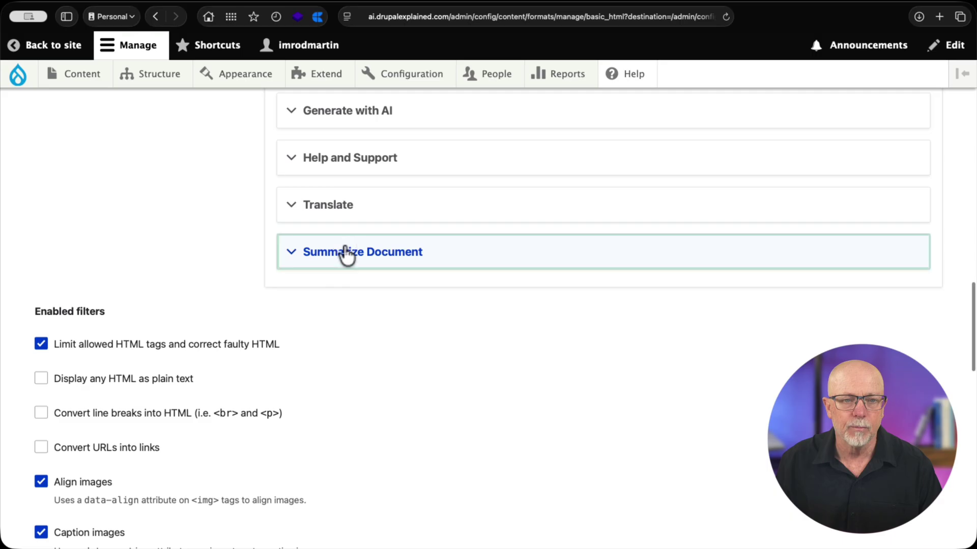
pyautogui.click(346, 251)
# - Set the document bundle of the Summarize Document feature to Document
pyautogui.scroll(-3, 361, 249)
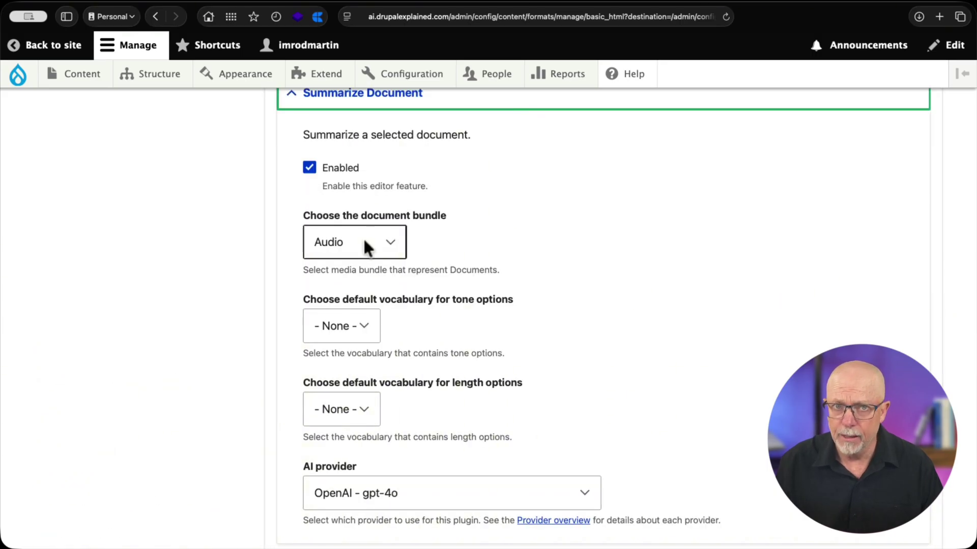
pyautogui.click(364, 241)
pyautogui.click(364, 253)
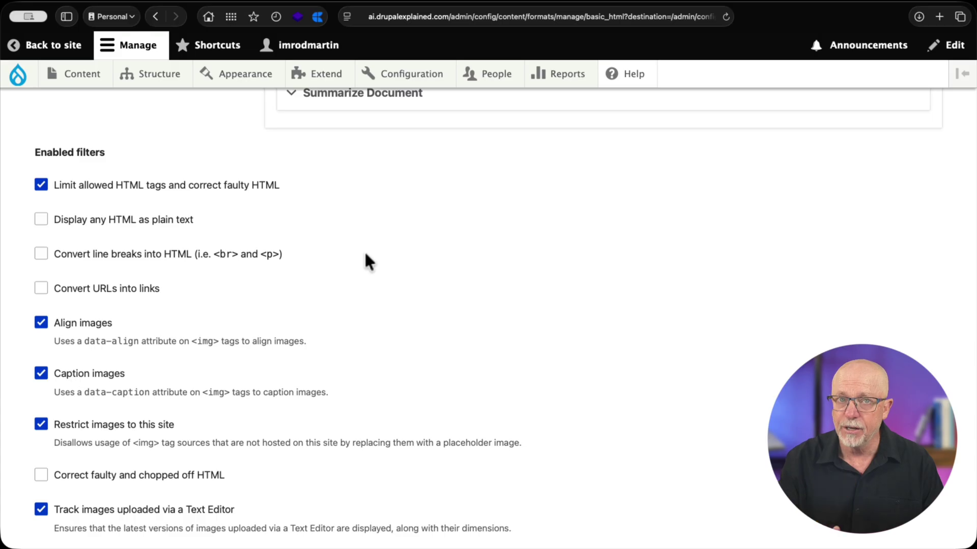
pyautogui.scroll(3, 367, 260)
pyautogui.click(367, 266)
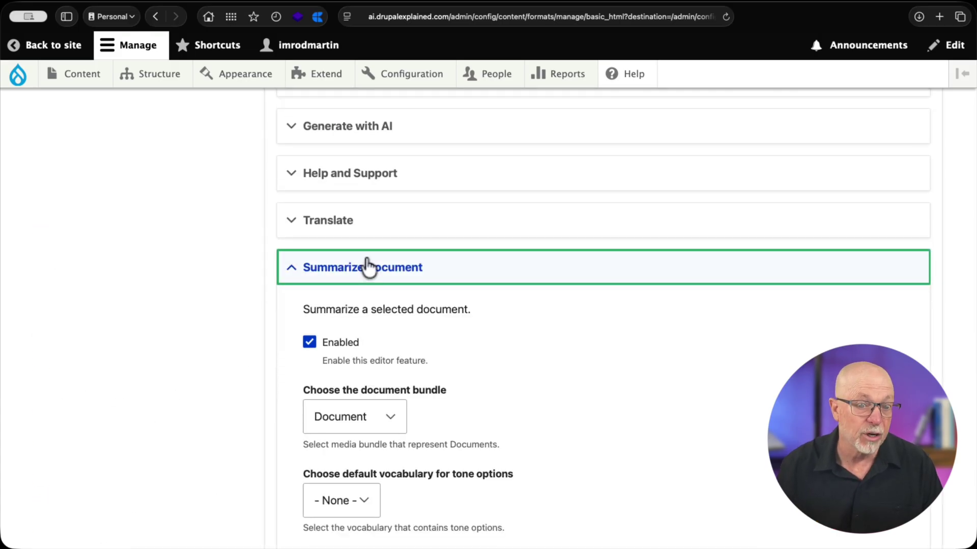
# - Set the AI provider of the Summarize Document feature to OpenAI - gpt-4.1
pyautogui.scroll(-5, 559, 321)
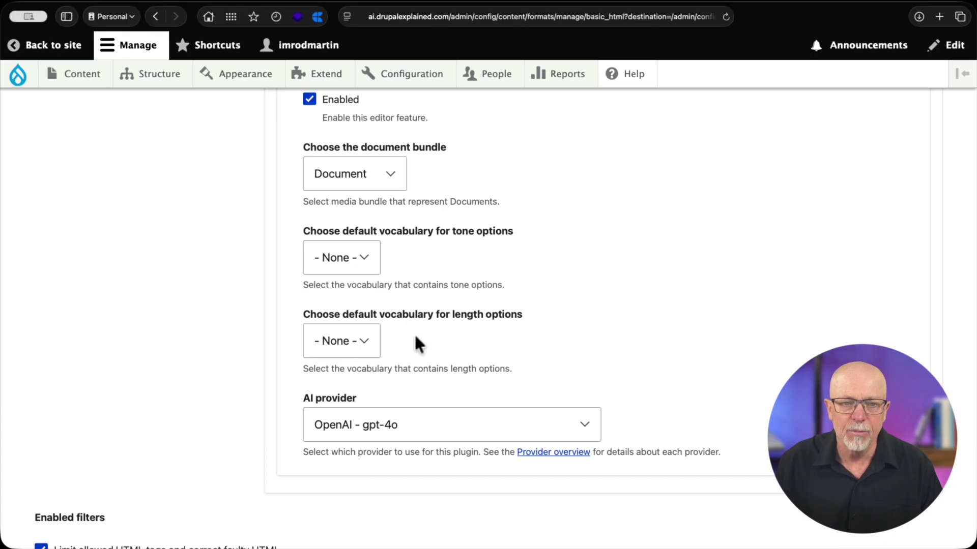
pyautogui.scroll(-2, 414, 334)
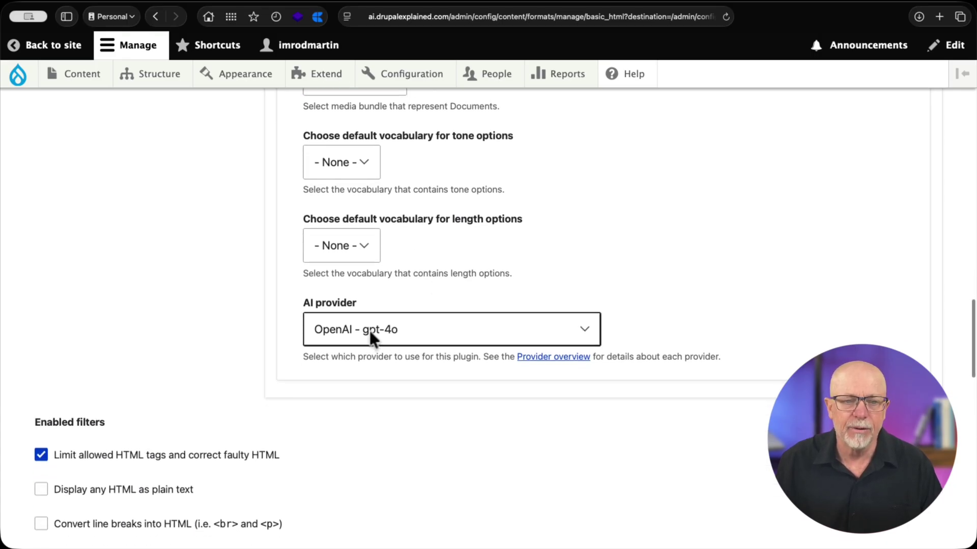
pyautogui.click(563, 338)
pyautogui.click(471, 222)
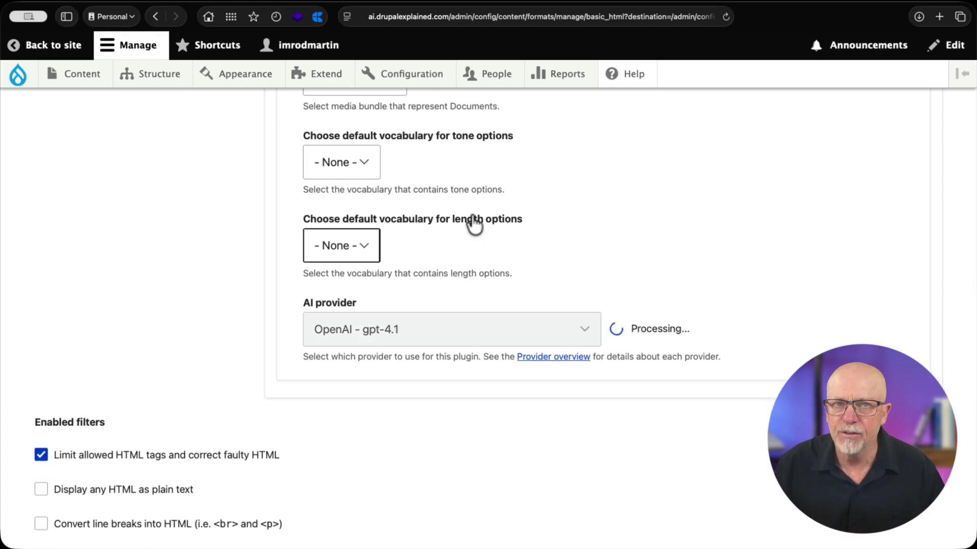
# - Check the Drupal Media button in the active toolbar, and enable the Embed media filter
pyautogui.scroll(8, 473, 224)
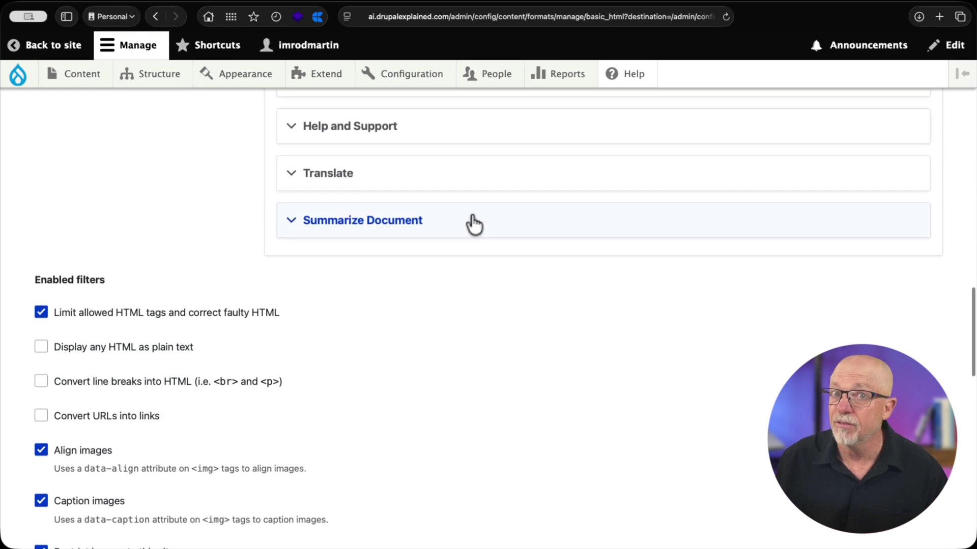
pyautogui.scroll(7, 471, 218)
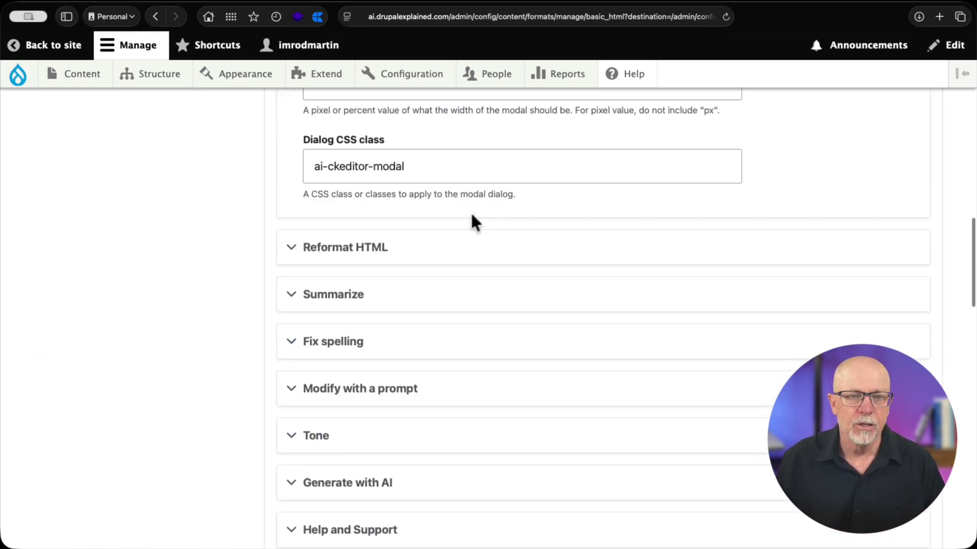
pyautogui.scroll(5, 471, 215)
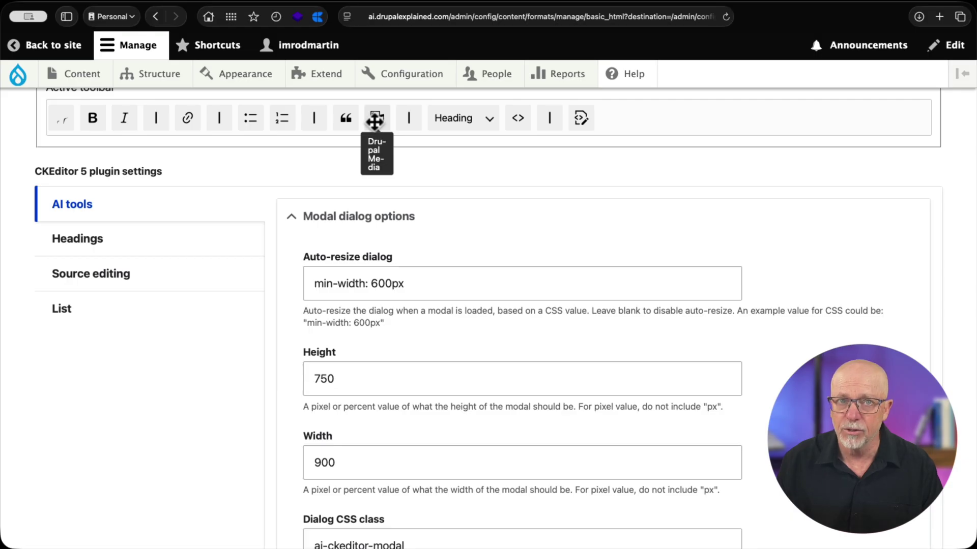
pyautogui.scroll(-13, 144, 338)
pyautogui.scroll(-10, 144, 336)
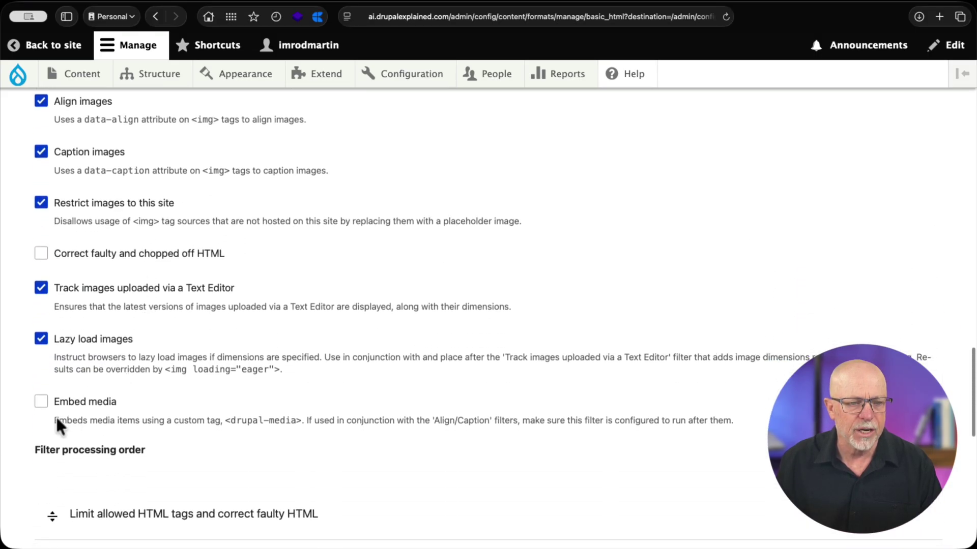
pyautogui.click(40, 402)
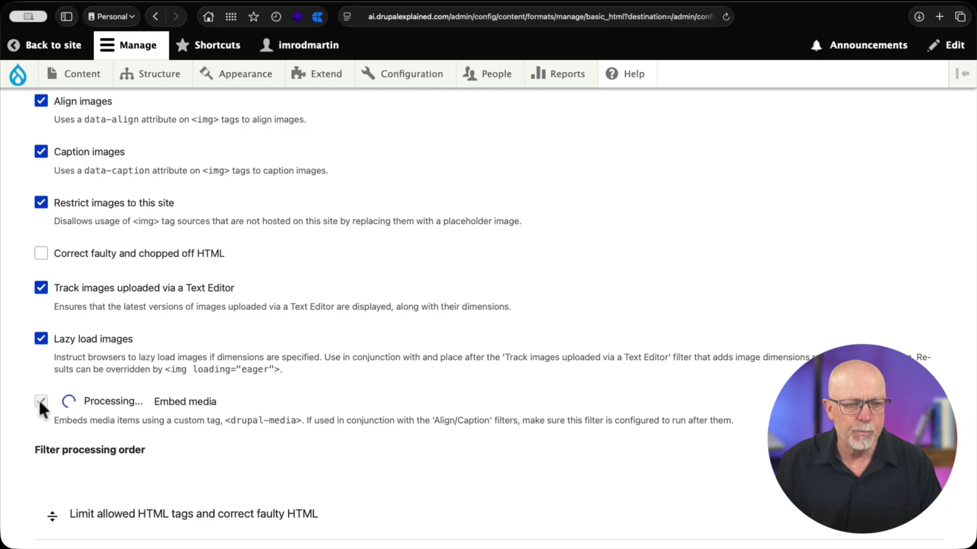
# - Review the Embed media filter settings and save the Basic HTML text format configuration
pyautogui.scroll(-2, 40, 406)
pyautogui.scroll(-10, 40, 402)
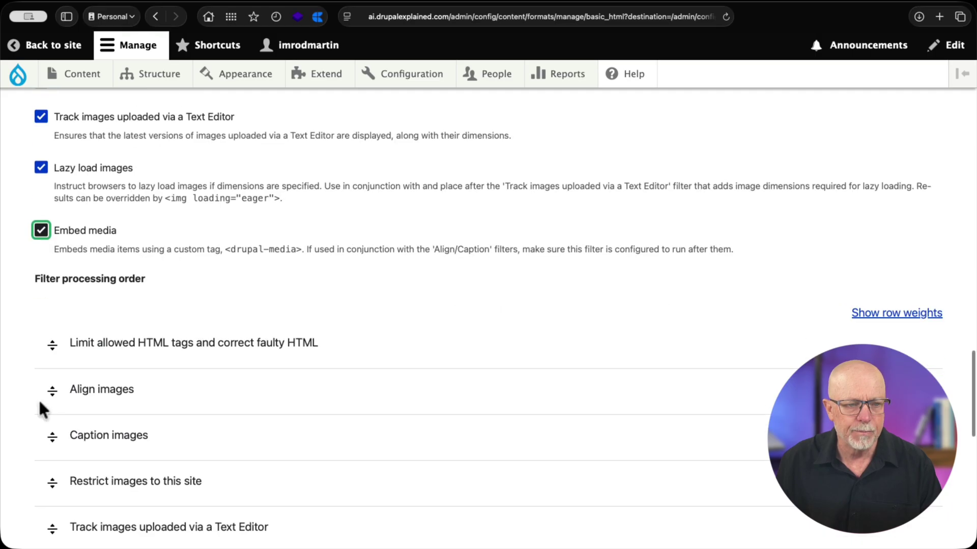
pyautogui.scroll(-3, 64, 393)
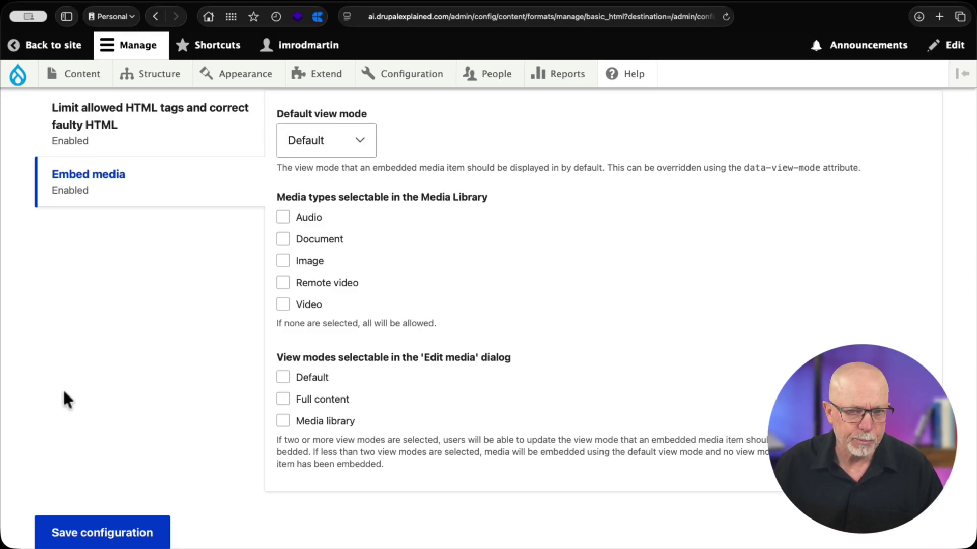
pyautogui.click(87, 532)
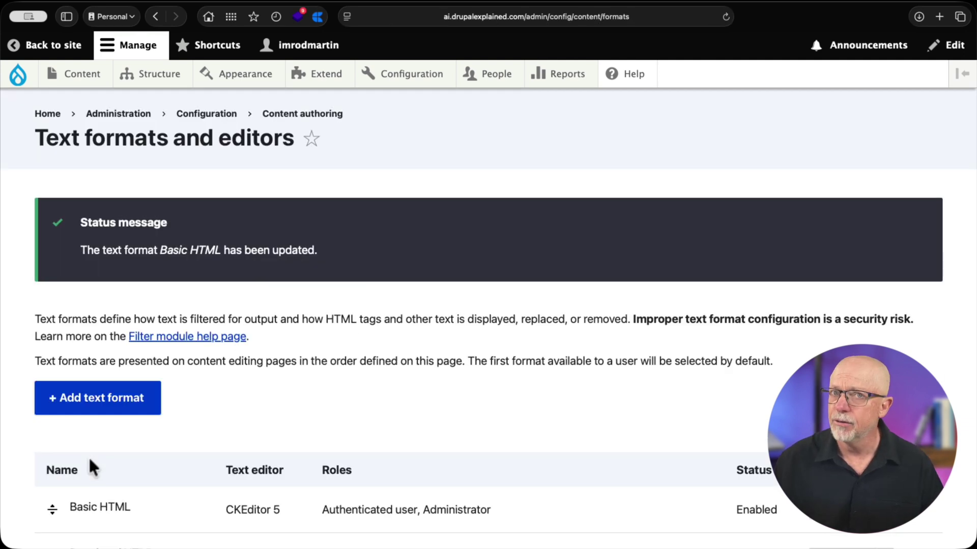
# - Open a new Article form and look at the AI Assistant options of the Body editor
pyautogui.moveTo(77, 81)
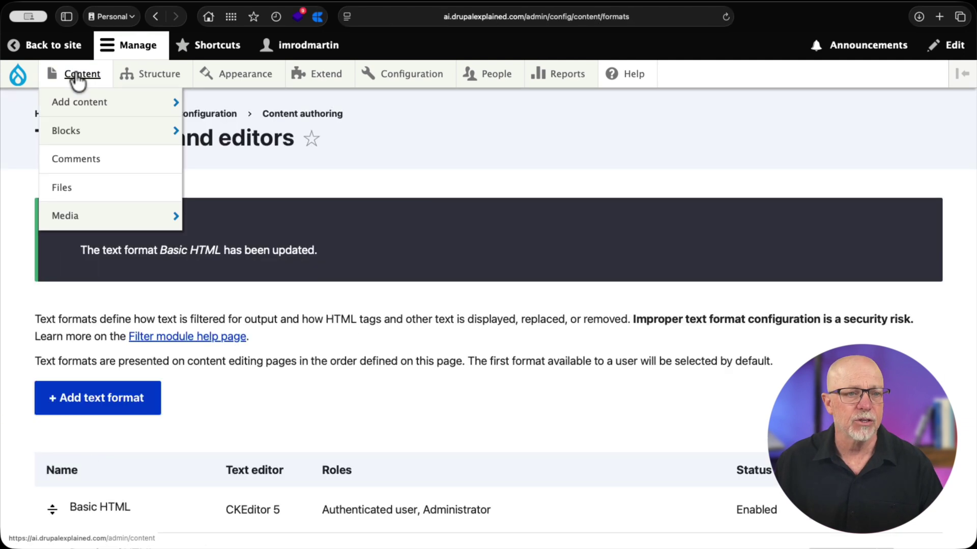
pyautogui.moveTo(81, 102)
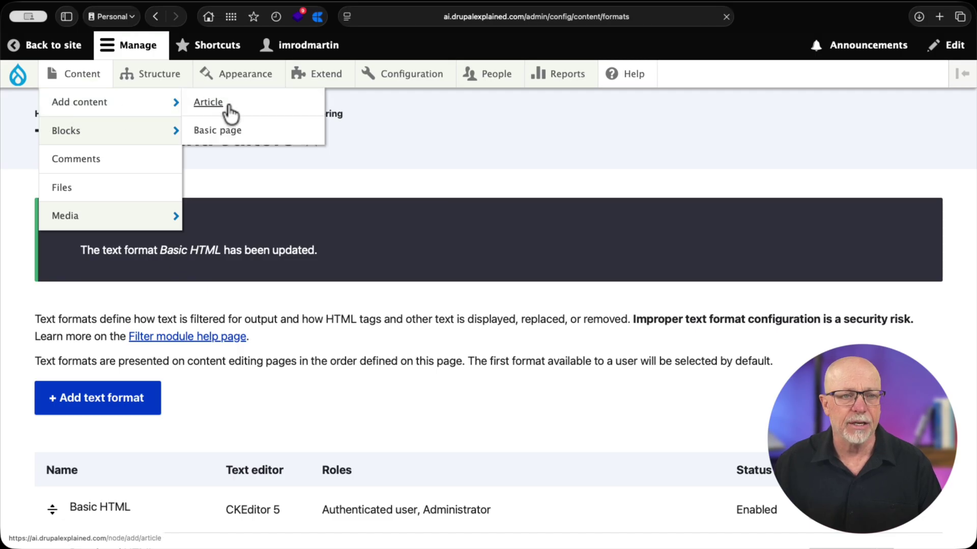
pyautogui.click(204, 107)
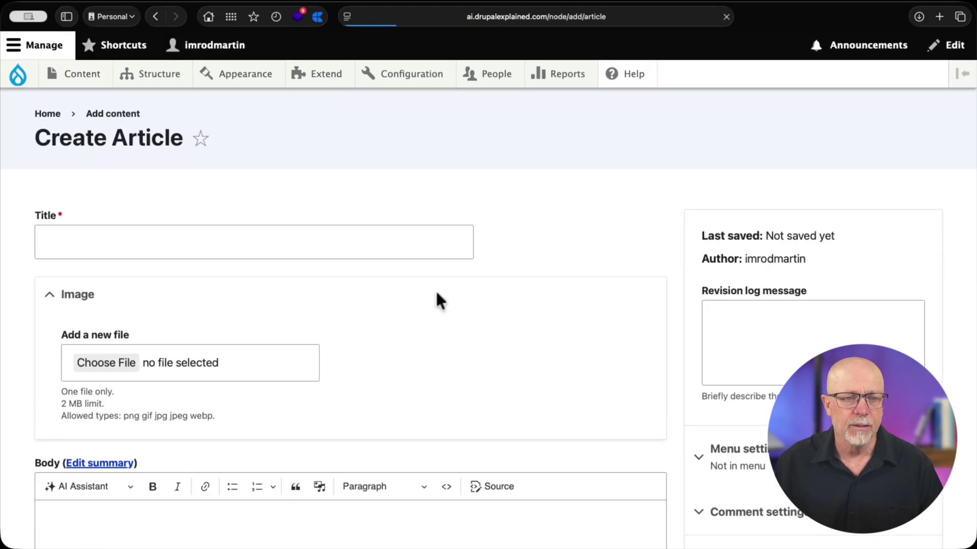
pyautogui.scroll(-4, 437, 295)
pyautogui.scroll(-2, 435, 289)
pyautogui.click(72, 209)
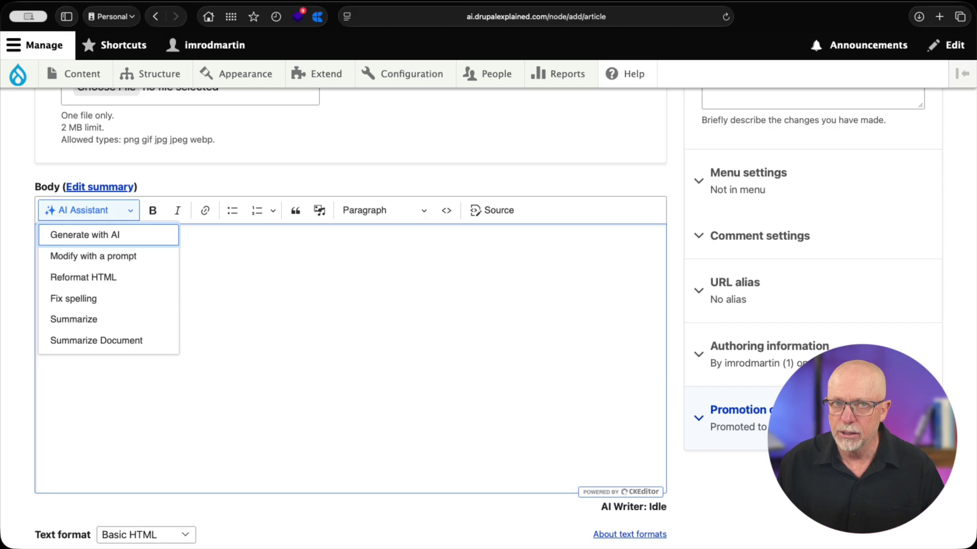
# - Open the AI Content Suggestions settings and enable the Suggest title plugin
pyautogui.moveTo(401, 82)
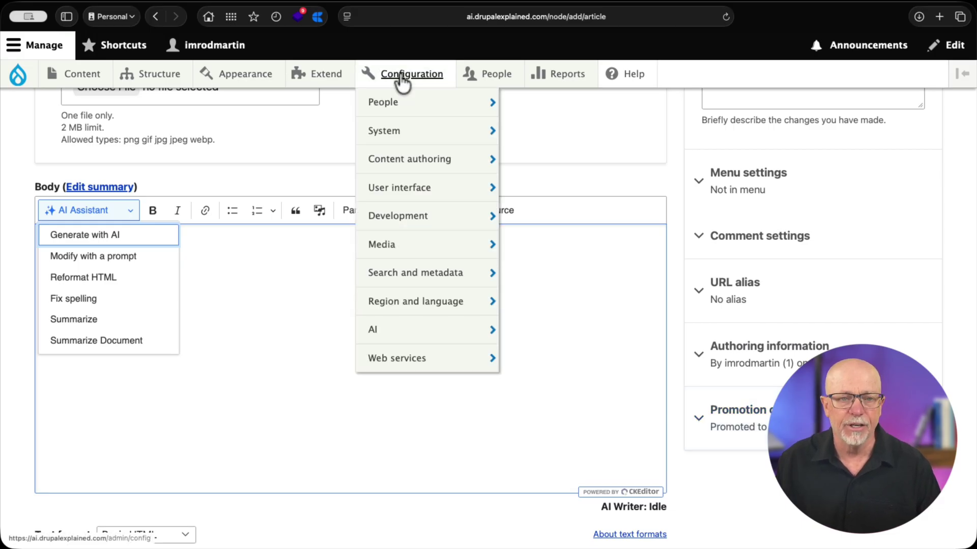
pyautogui.moveTo(391, 338)
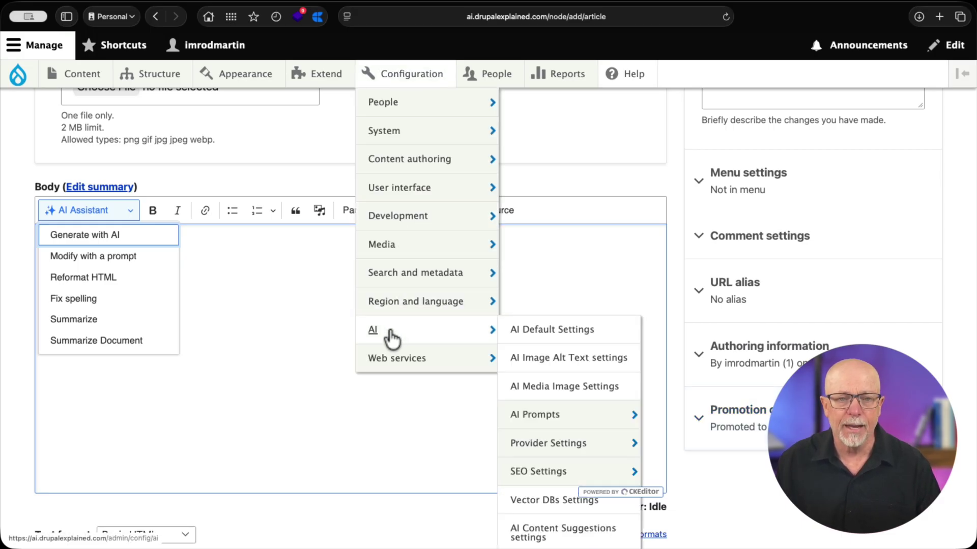
pyautogui.click(559, 534)
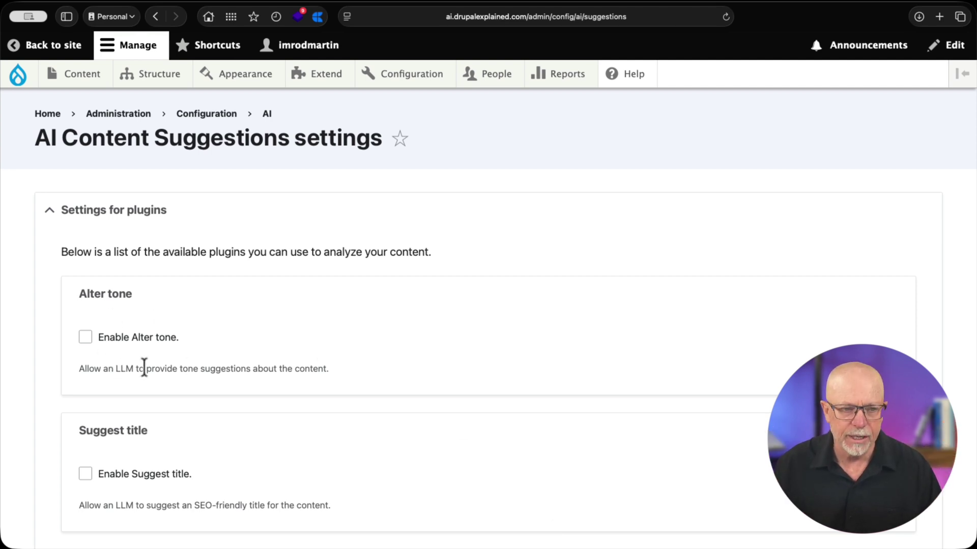
pyautogui.scroll(-3, 410, 361)
pyautogui.scroll(-1, 412, 367)
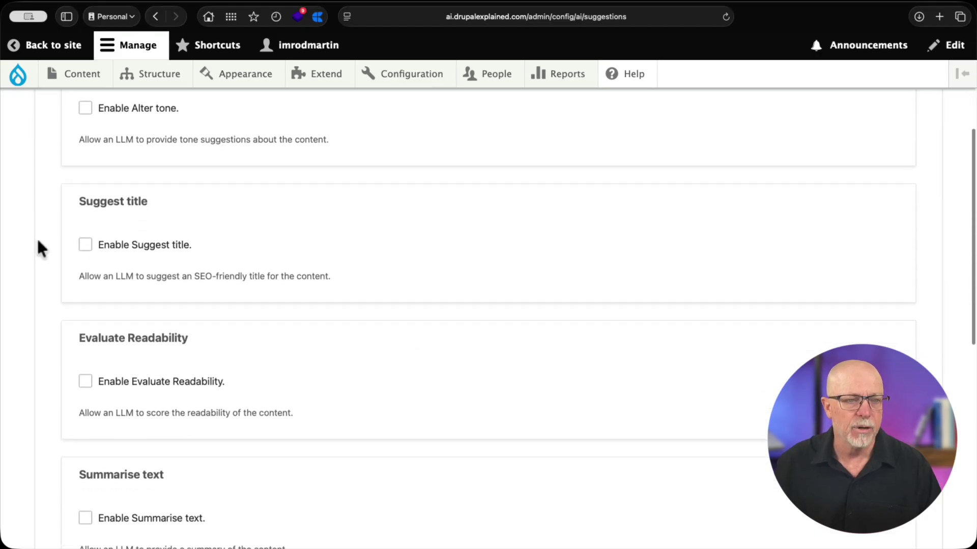
pyautogui.click(85, 246)
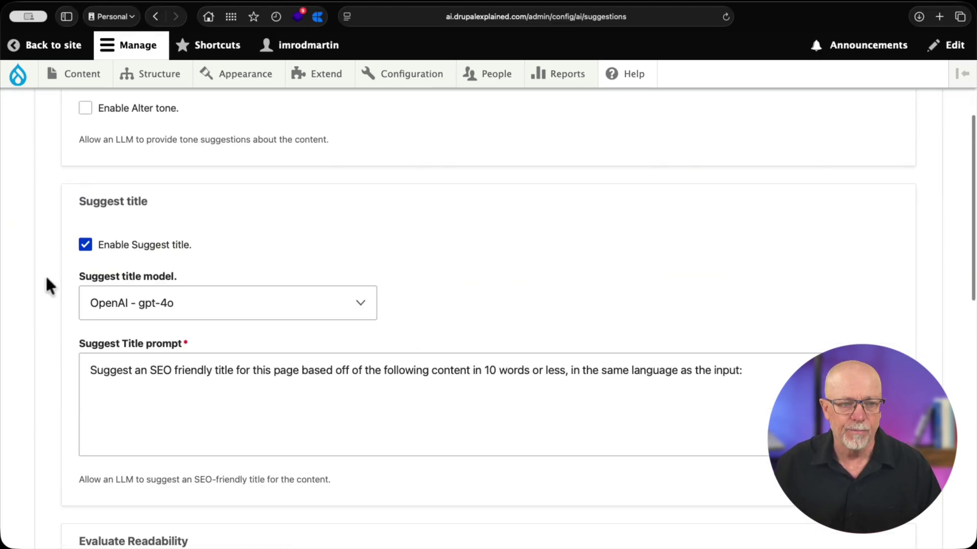
# - Enable the Evaluate Readability and Suggest taxonomy tags plugins in the AI Content Suggestions settings
pyautogui.scroll(-1, 46, 278)
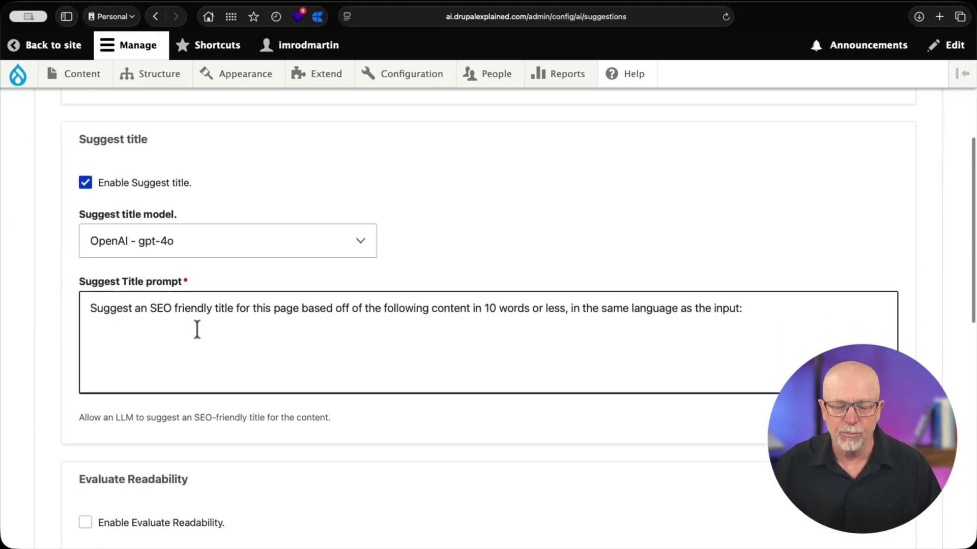
pyautogui.scroll(-3, 136, 329)
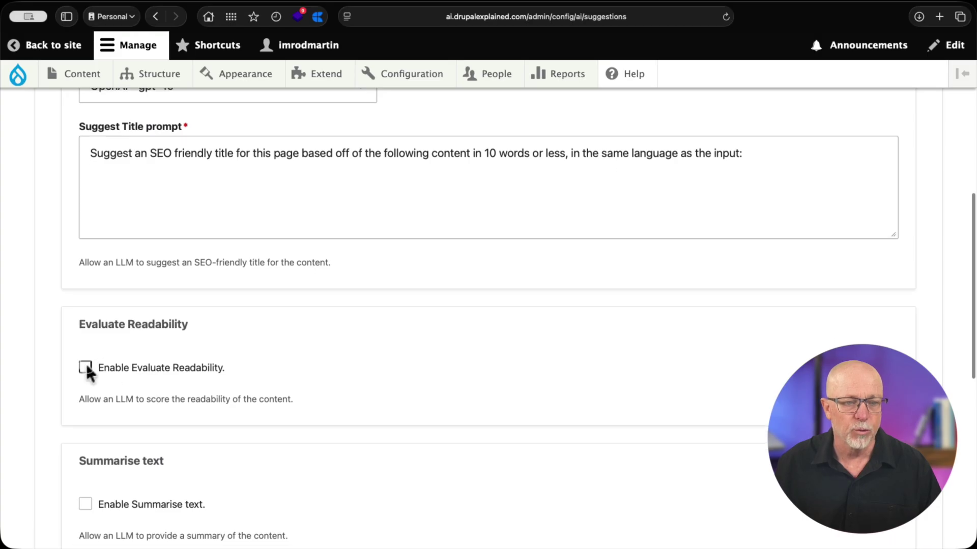
pyautogui.click(85, 367)
pyautogui.scroll(-1, 47, 341)
pyautogui.scroll(-7, 46, 348)
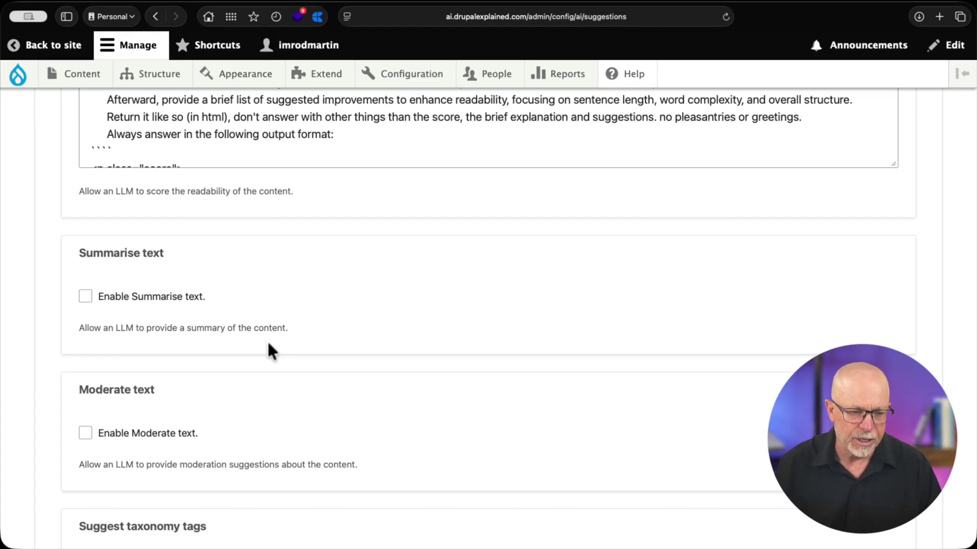
pyautogui.scroll(-4, 271, 351)
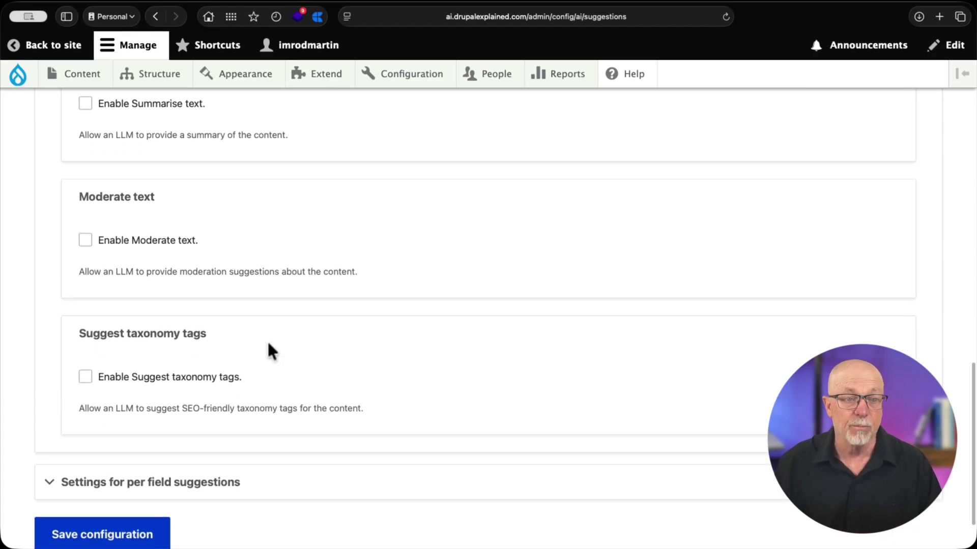
pyautogui.click(84, 379)
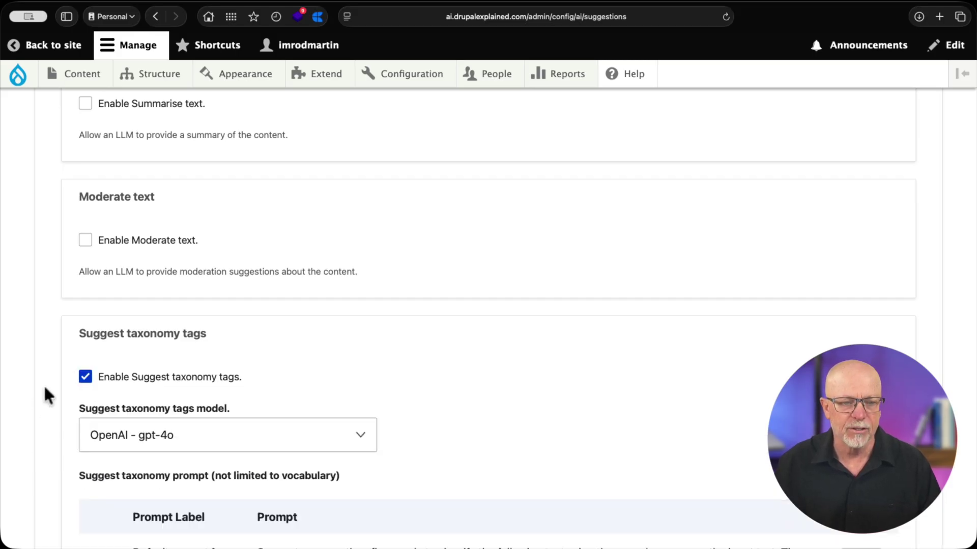
# - Review the taxonomy prompts and the per field suggestions system prompt, and save the AI Content Suggestions configuration
pyautogui.scroll(-5, 45, 388)
pyautogui.scroll(-2, 44, 388)
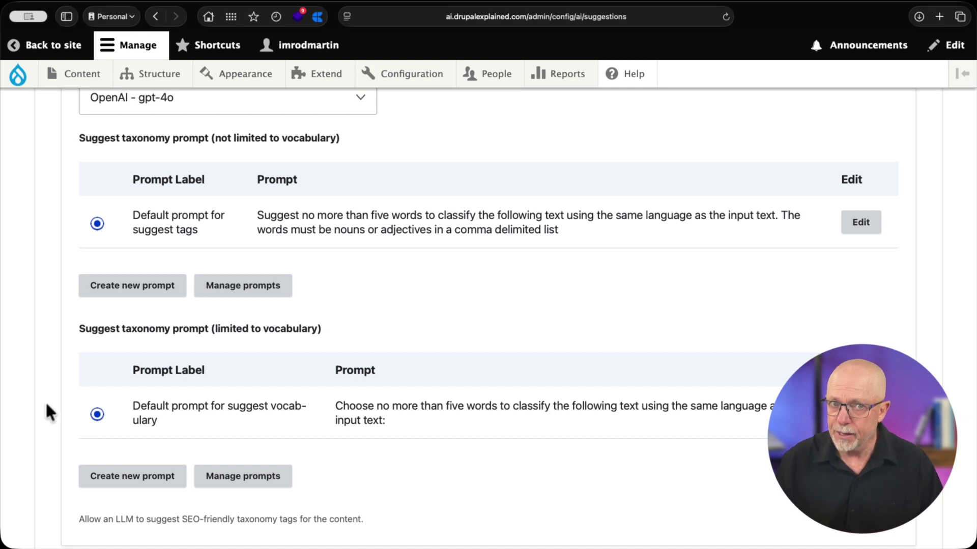
pyautogui.scroll(-5, 46, 405)
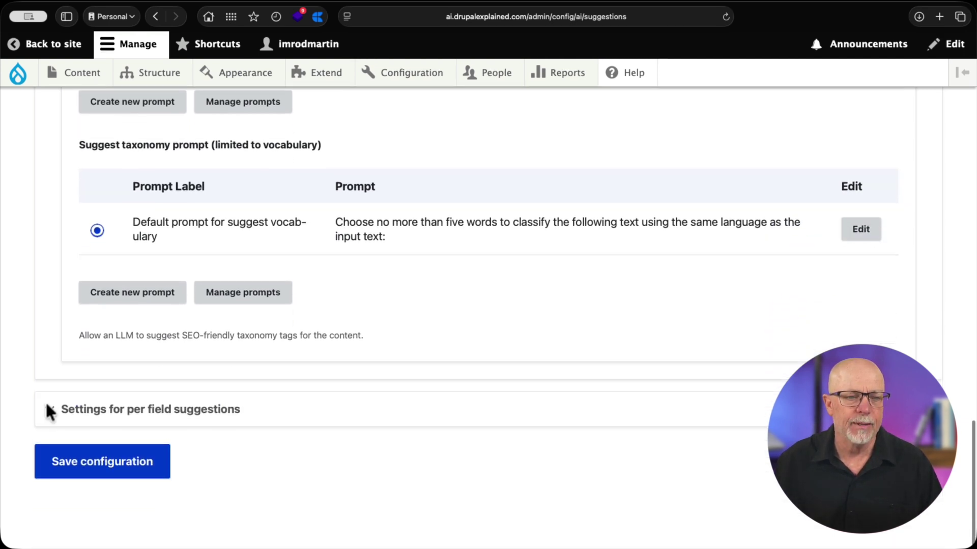
pyautogui.click(131, 418)
pyautogui.scroll(-4, 127, 418)
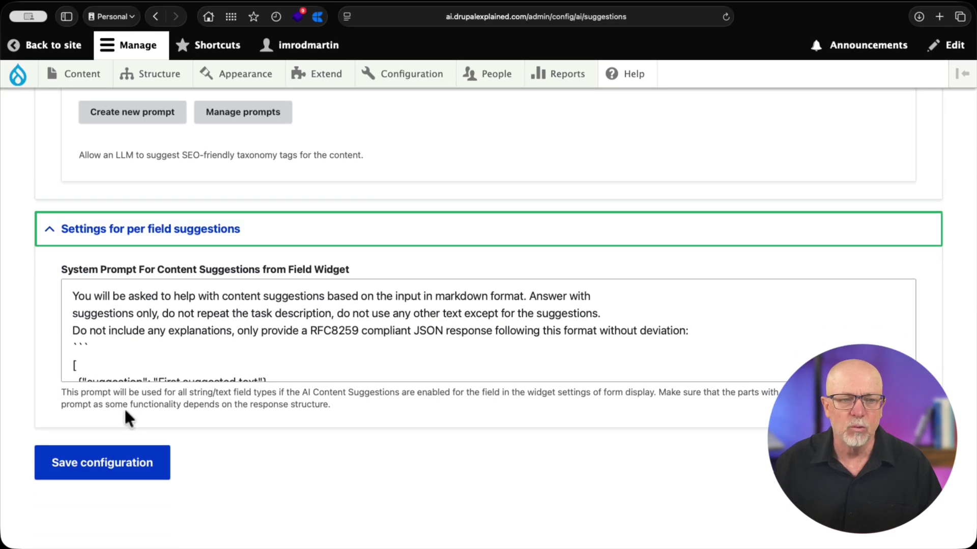
pyautogui.scroll(-5, 143, 341)
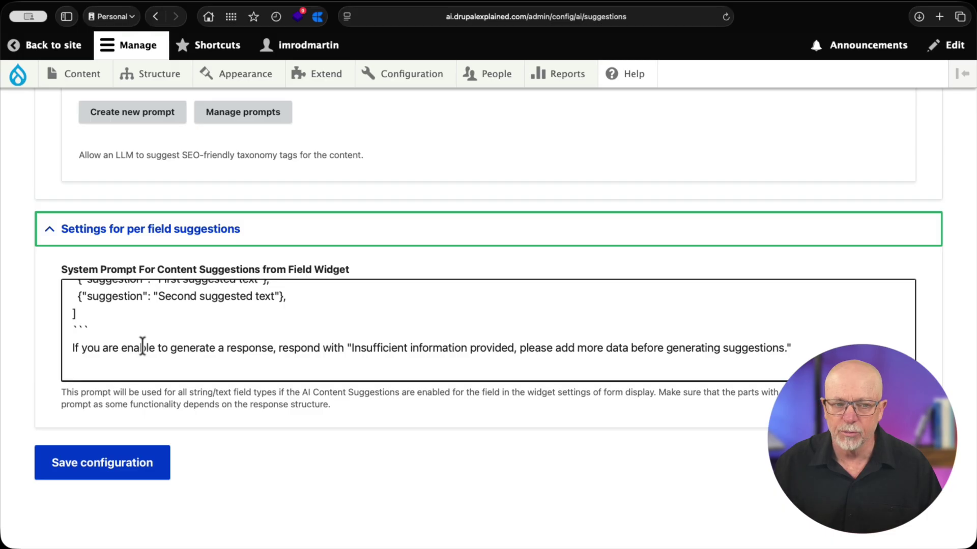
pyautogui.click(108, 467)
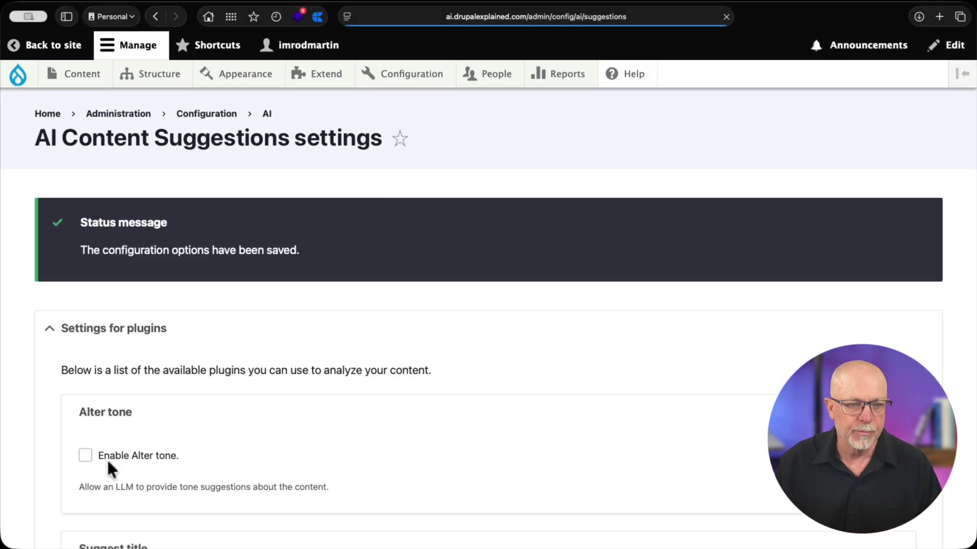
# - Open a new Article form and check it for the title, readability and taxonomy tag suggestion sections
pyautogui.moveTo(89, 75)
pyautogui.moveTo(85, 108)
pyautogui.click(201, 104)
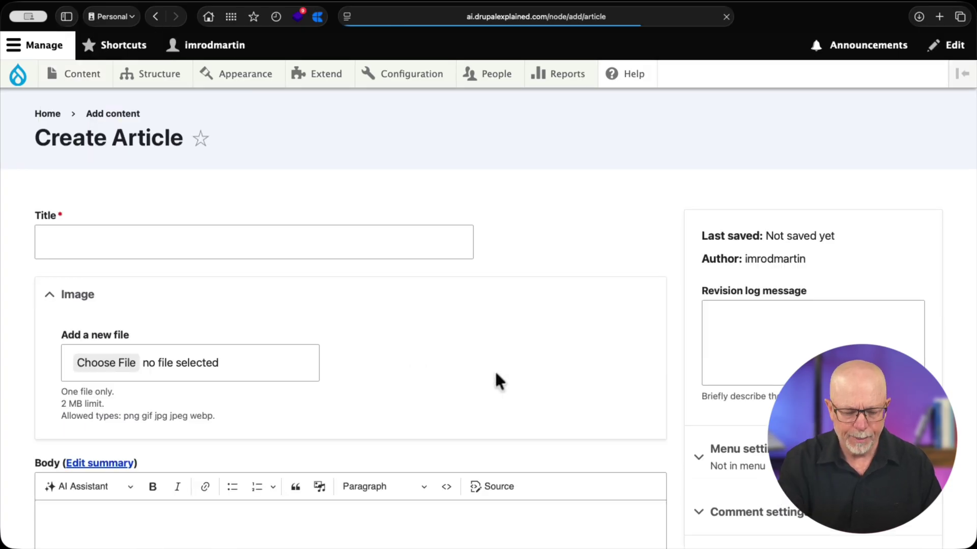
pyautogui.scroll(-7, 832, 379)
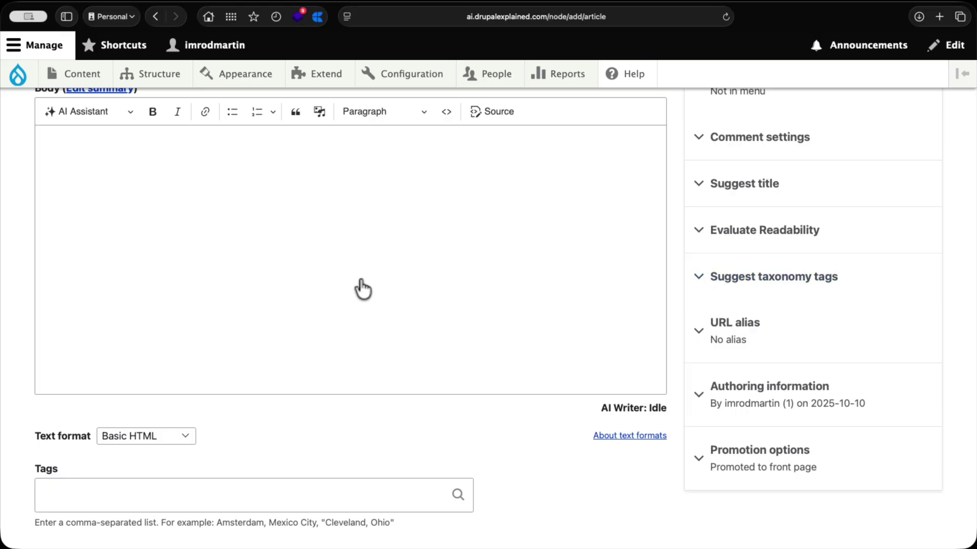
# - Open the field management page of the Article content type
pyautogui.moveTo(147, 81)
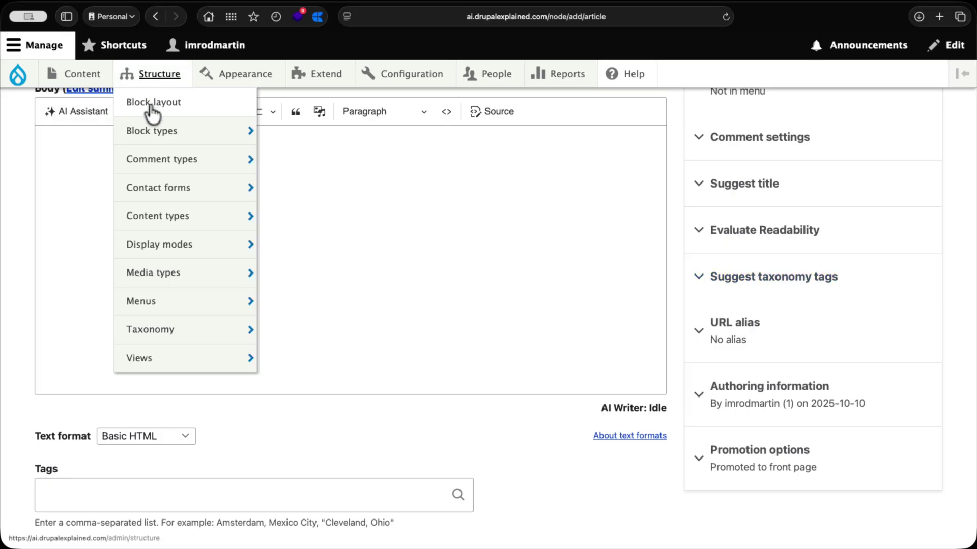
pyautogui.moveTo(211, 219)
pyautogui.moveTo(277, 249)
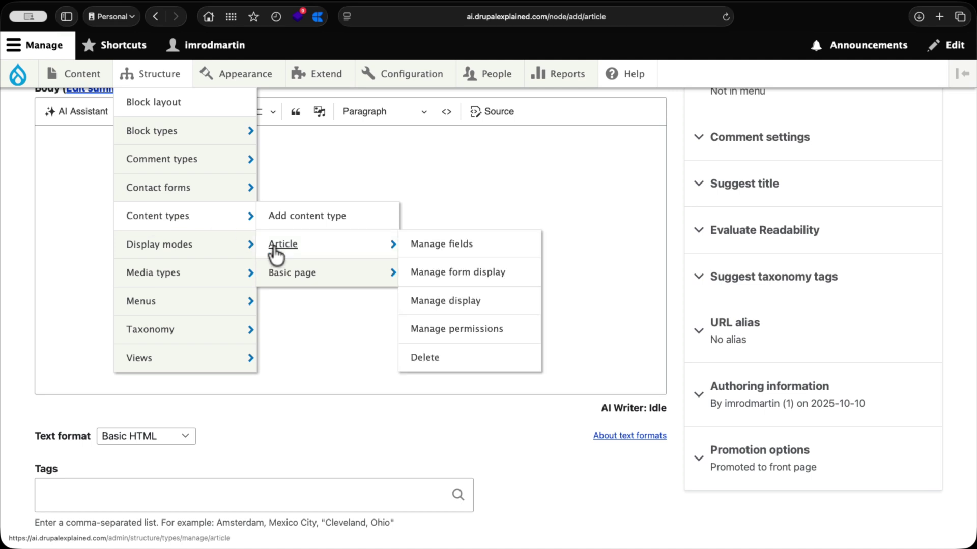
pyautogui.click(450, 246)
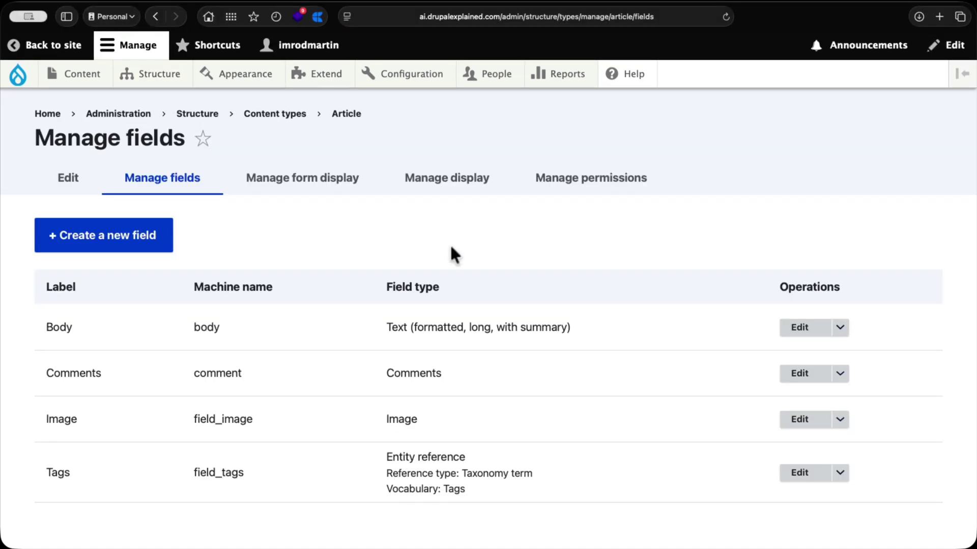
# - Add a Meta tags field labelled Metatags to the Article content type and save its settings
pyautogui.click(84, 237)
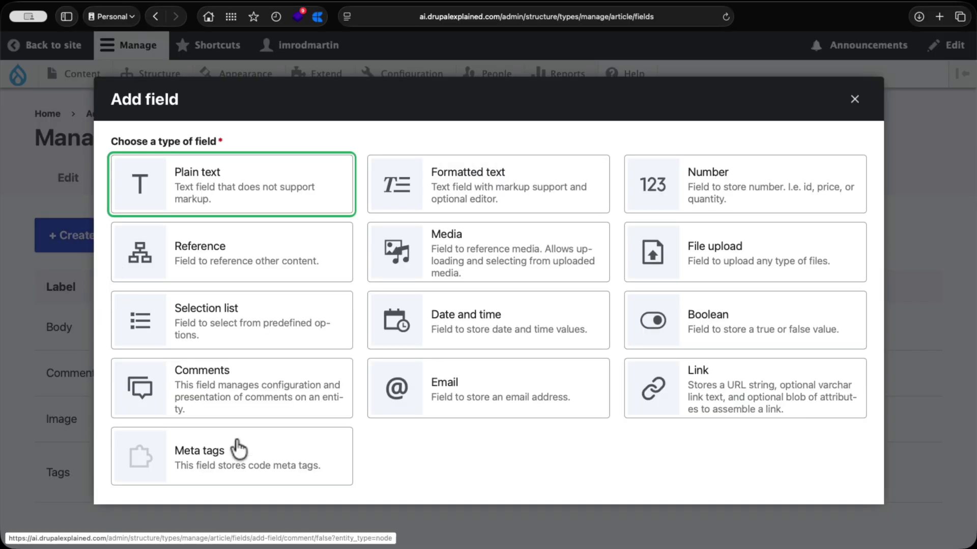
pyautogui.click(223, 460)
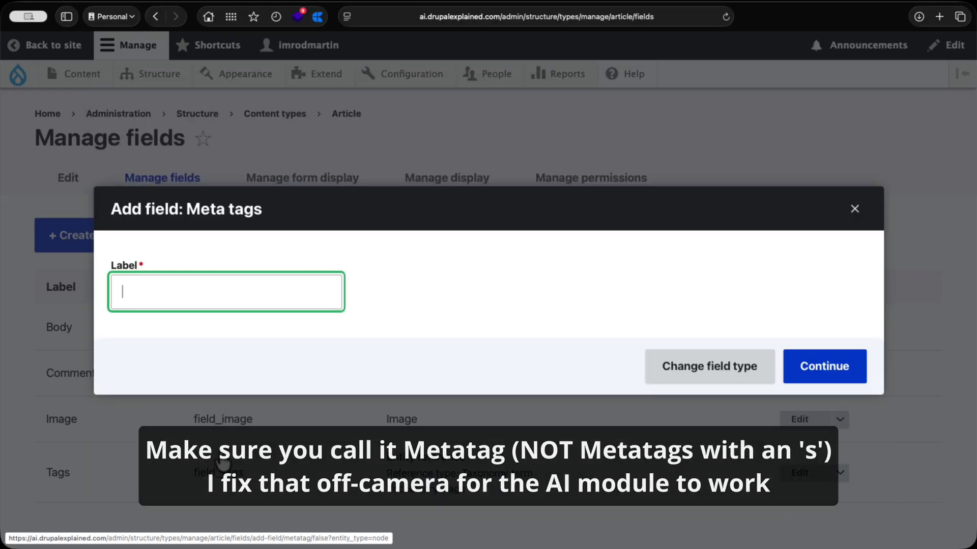
pyautogui.write('Metatag')
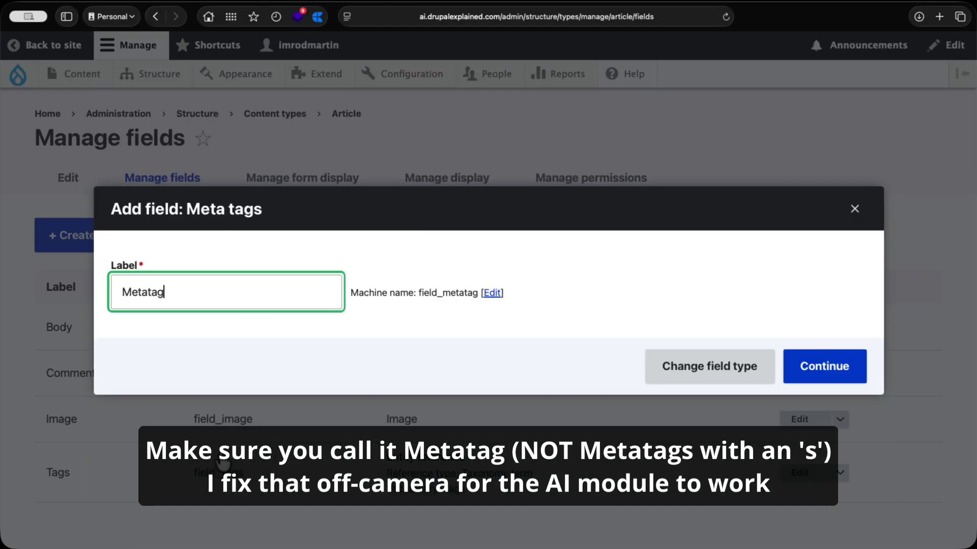
pyautogui.write('s')
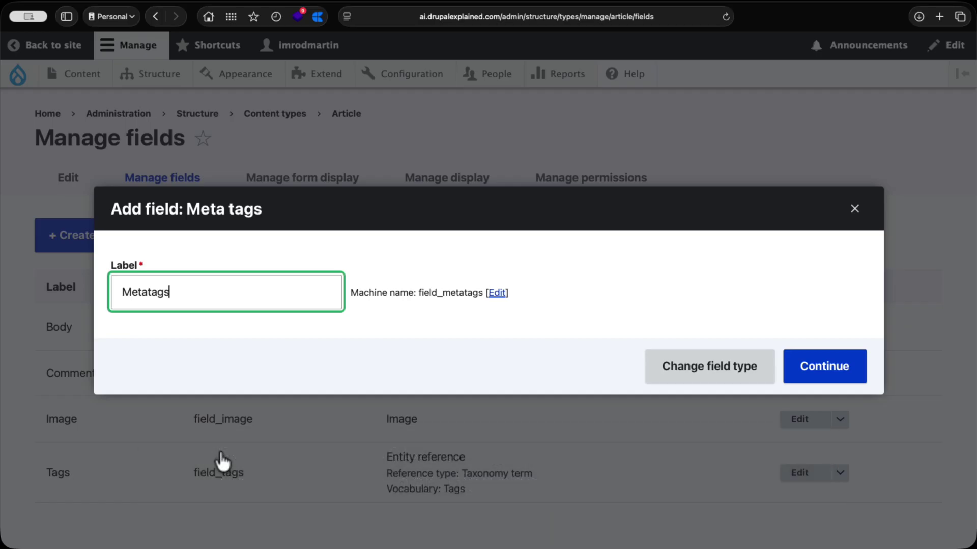
pyautogui.click(820, 375)
pyautogui.scroll(-5, 830, 427)
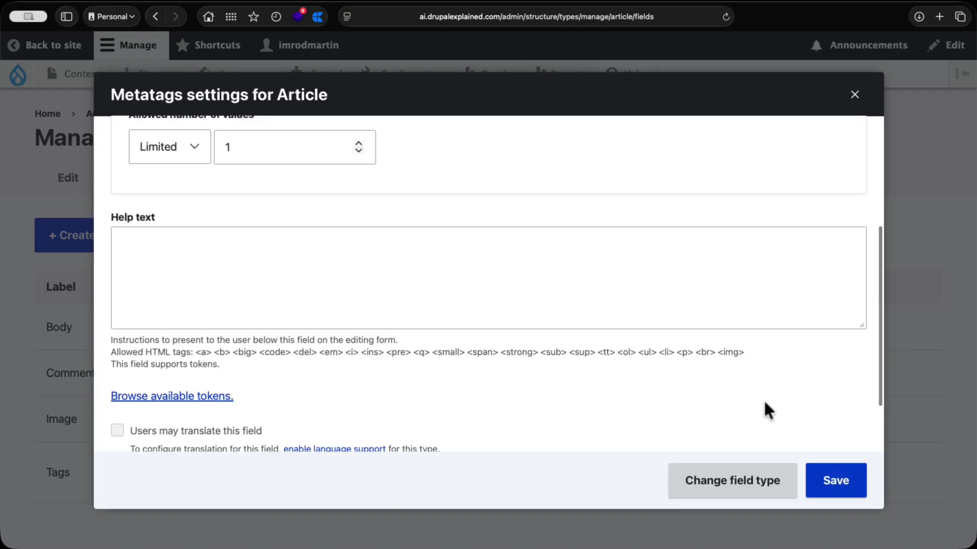
pyautogui.click(831, 480)
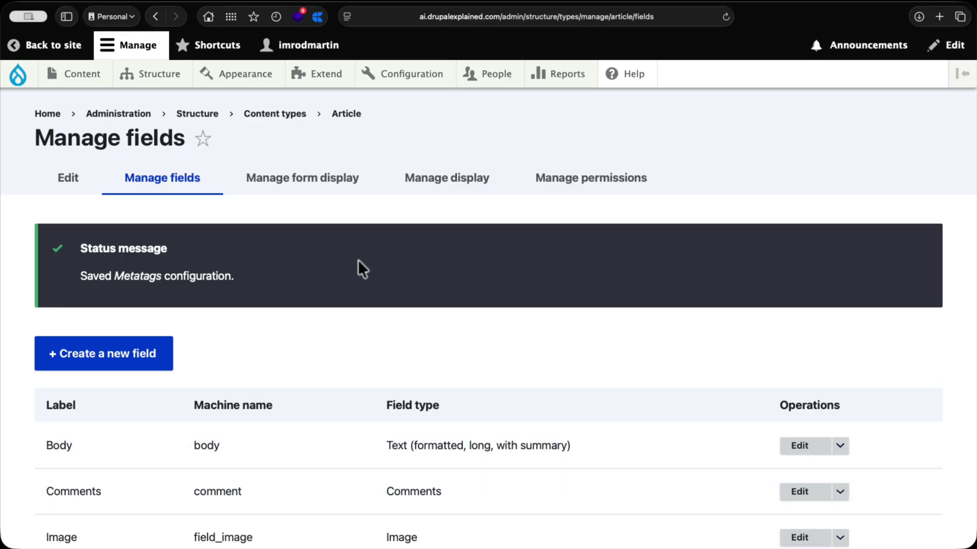
# - Create a new Media field labelled Article Image for the Article content type and continue to its settings
pyautogui.click(91, 359)
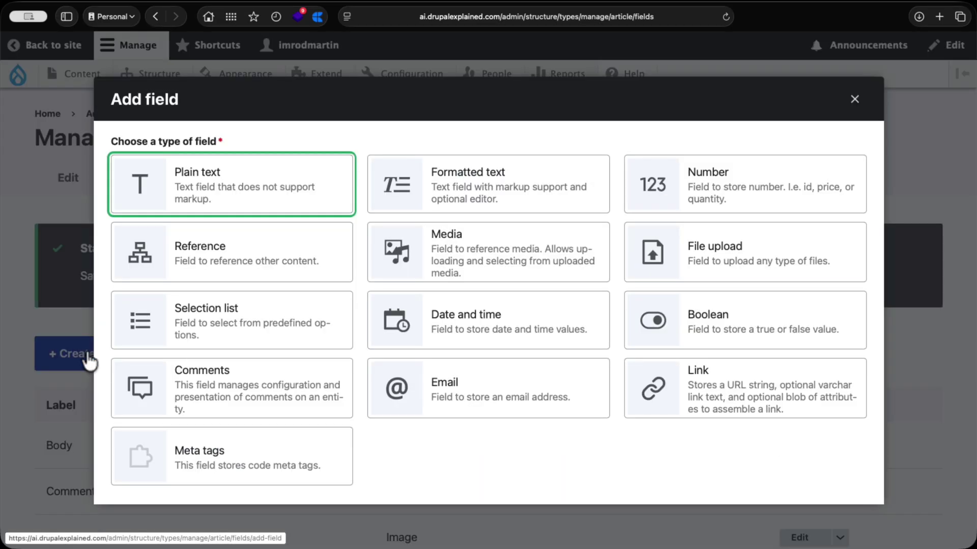
pyautogui.click(444, 249)
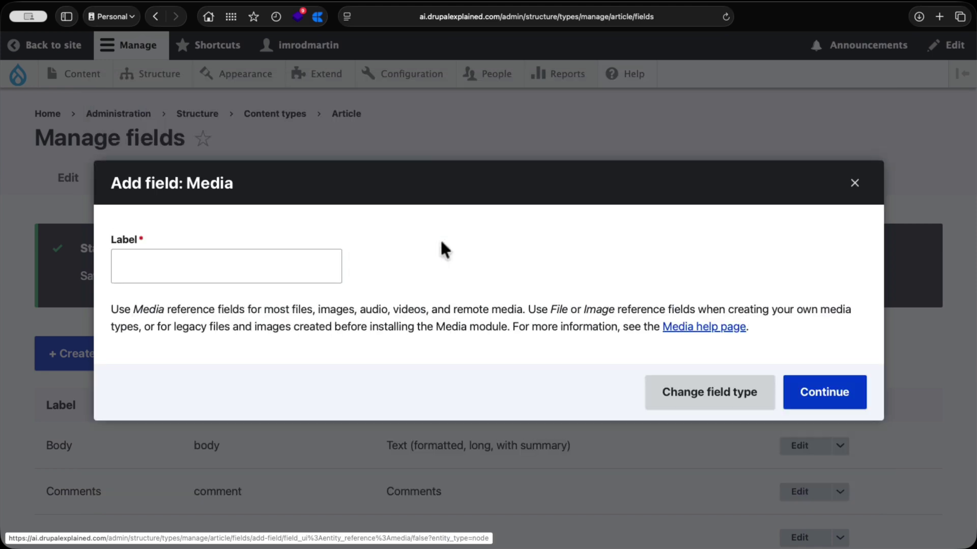
pyautogui.write('Art')
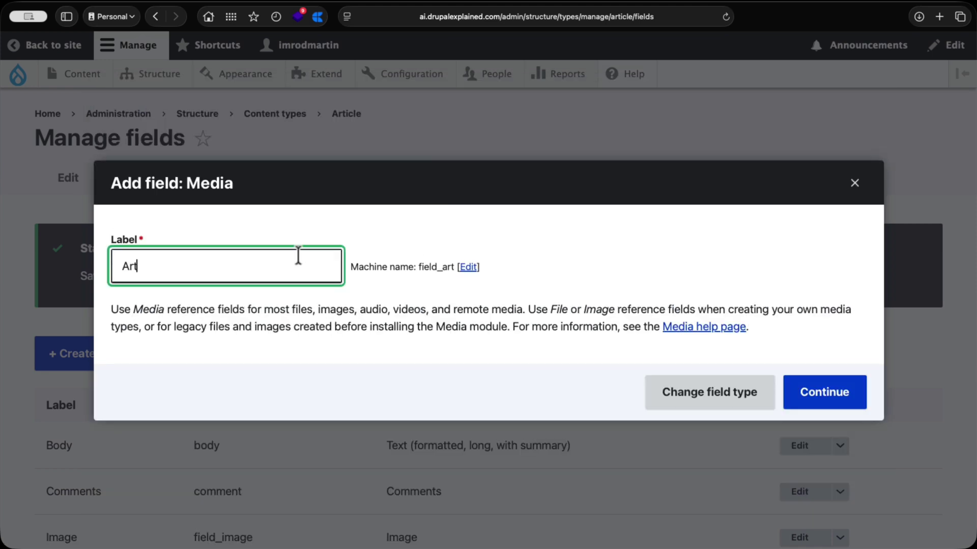
pyautogui.write('icle Image')
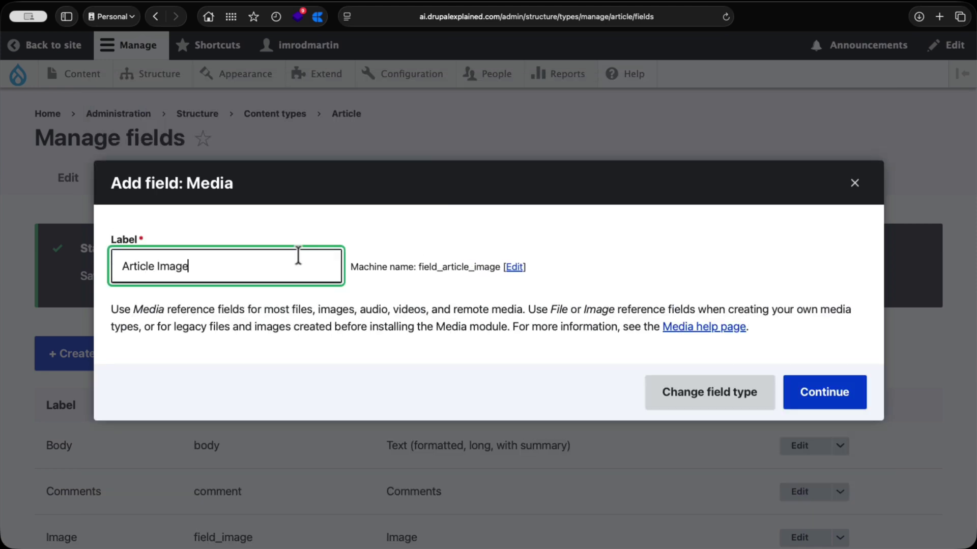
pyautogui.click(825, 402)
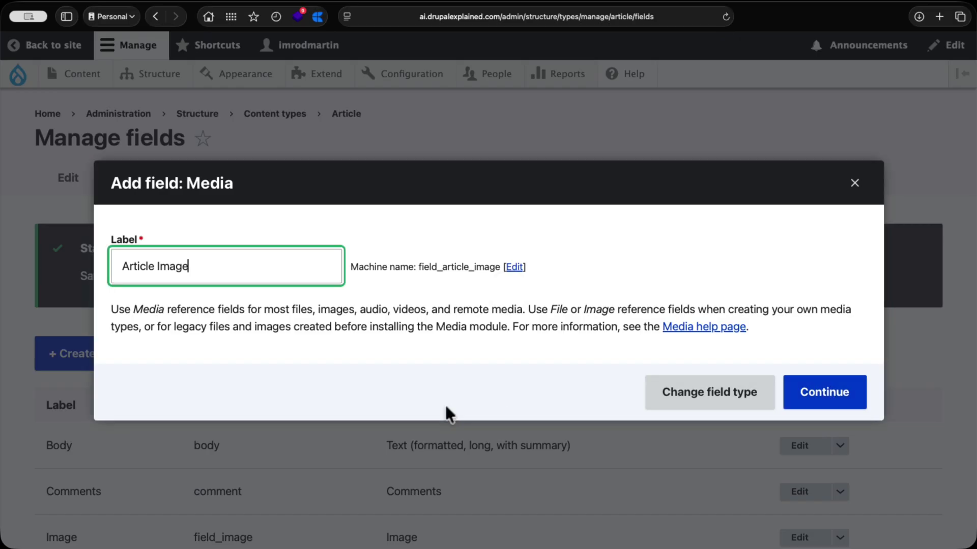
# - Restrict the Article Image field to the Image media type and save the field
pyautogui.scroll(-10, 446, 407)
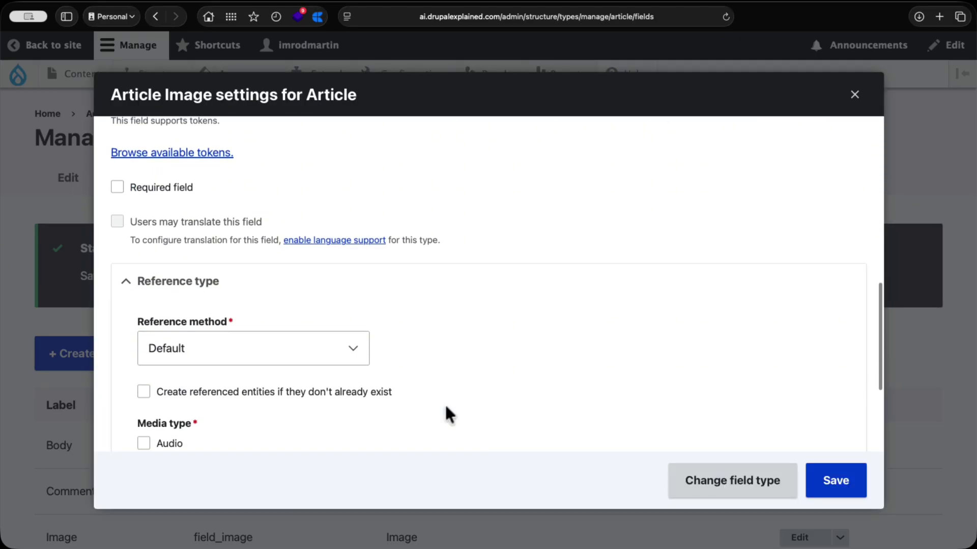
pyautogui.scroll(-4, 444, 404)
pyautogui.click(143, 305)
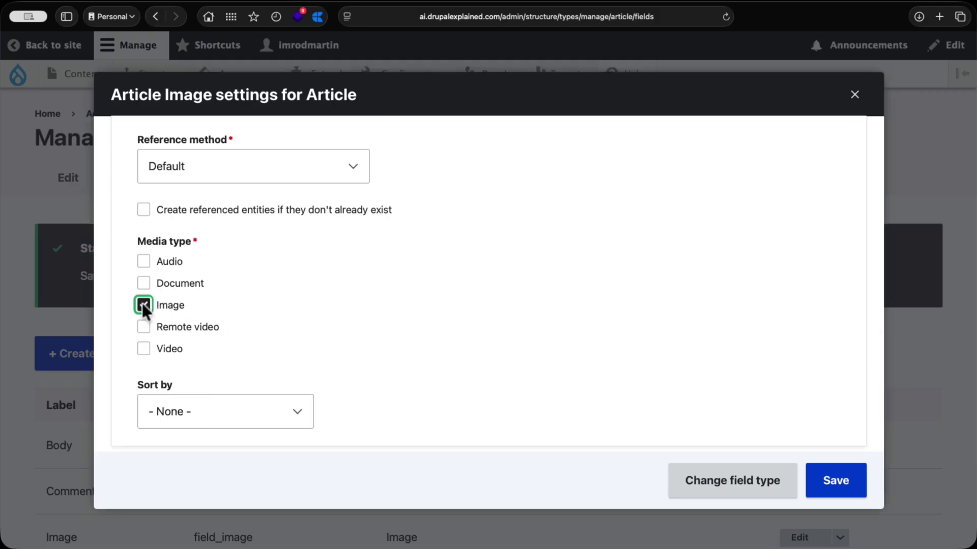
pyautogui.click(837, 483)
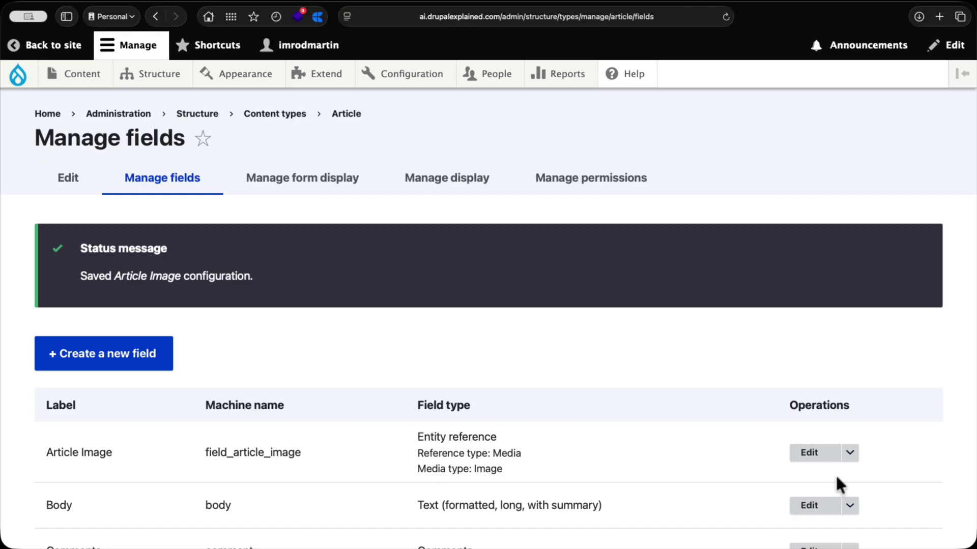
# - Disable the original Image field in the Article form display and save the form layout
pyautogui.click(296, 186)
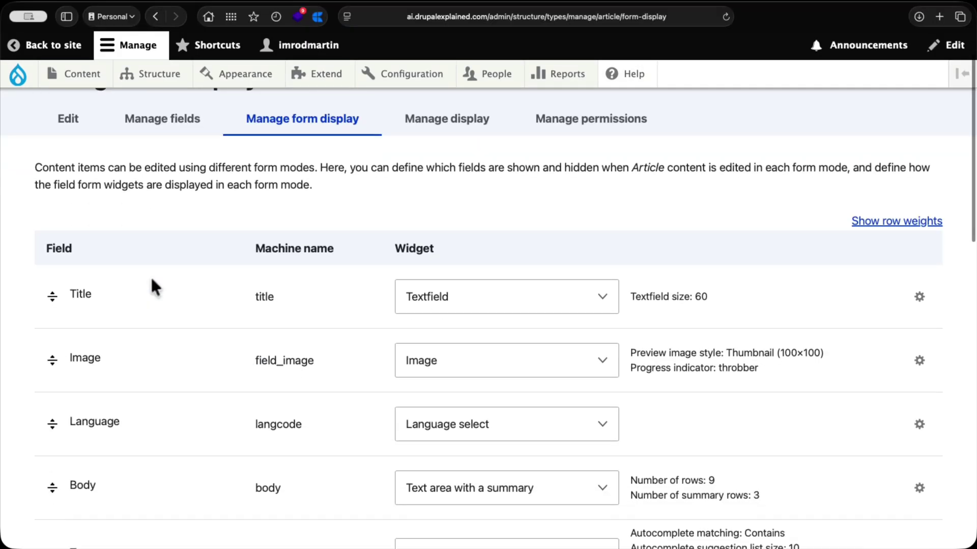
pyautogui.scroll(-4, 41, 219)
pyautogui.moveTo(52, 210)
pyautogui.mouseDown()
pyautogui.moveTo(75, 539)
pyautogui.moveTo(72, 502)
pyautogui.mouseUp()
pyautogui.scroll(-5, 73, 519)
pyautogui.scroll(-4, 77, 506)
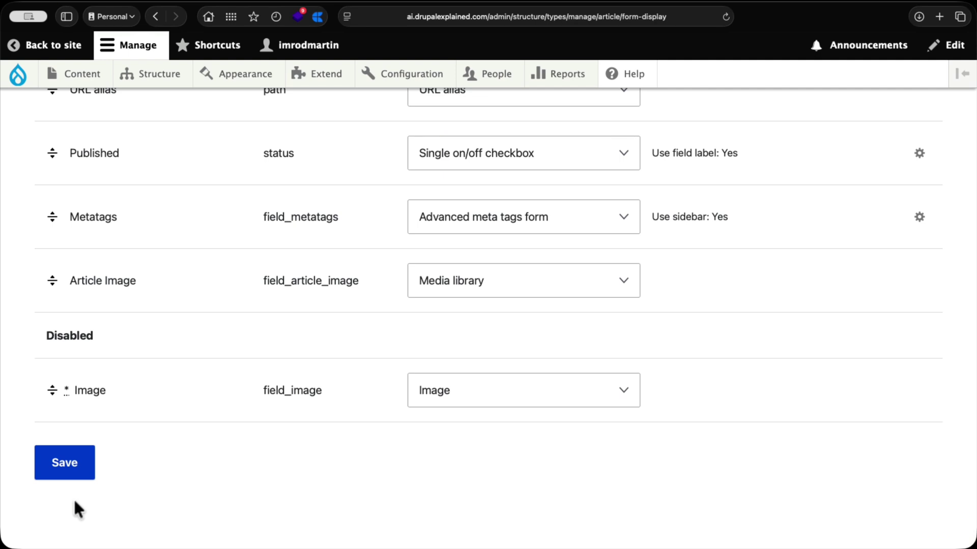
pyautogui.click(62, 465)
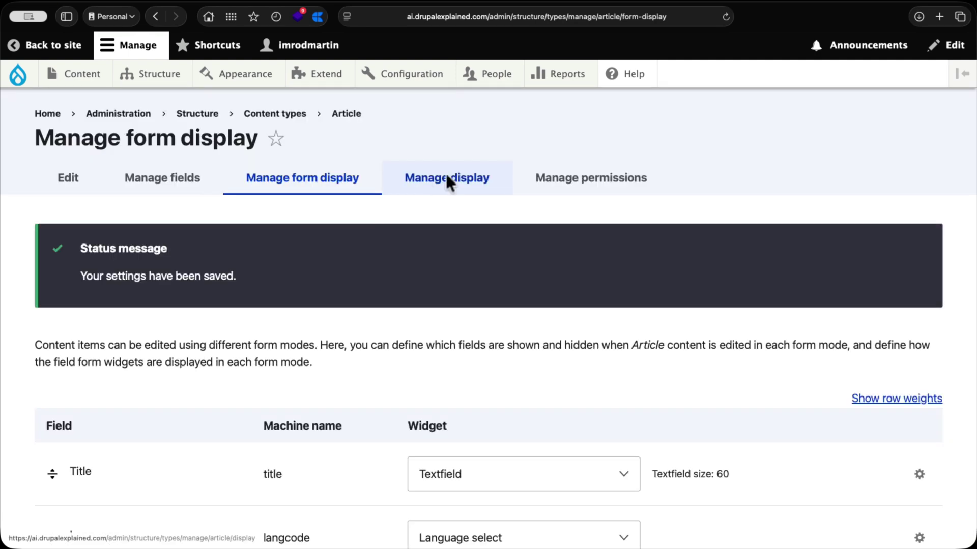
# - Disable the original Image field in the Default display of the Article content type
pyautogui.click(447, 179)
pyautogui.scroll(-3, 251, 284)
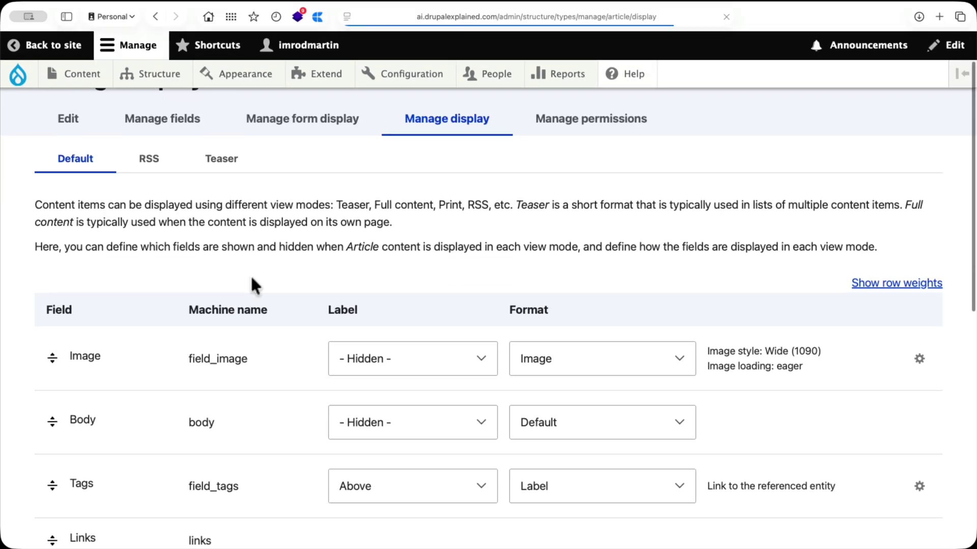
pyautogui.moveTo(53, 279); pyautogui.dragTo(60, 515)
pyautogui.scroll(-1, 50, 437)
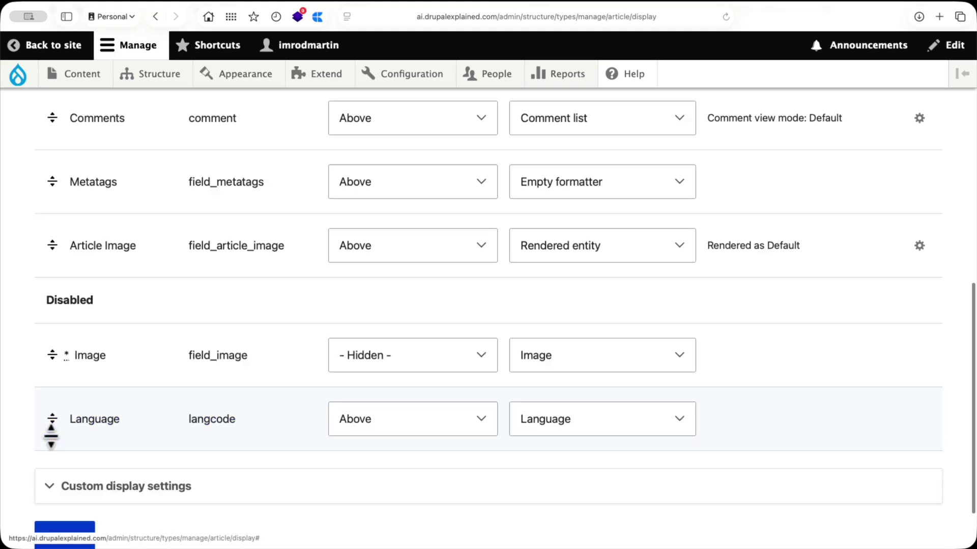
# - Place Article Image above Body in the Default display, set its label to Hidden, and save the display
pyautogui.scroll(3, 41, 436)
pyautogui.moveTo(52, 401); pyautogui.dragTo(46, 368)
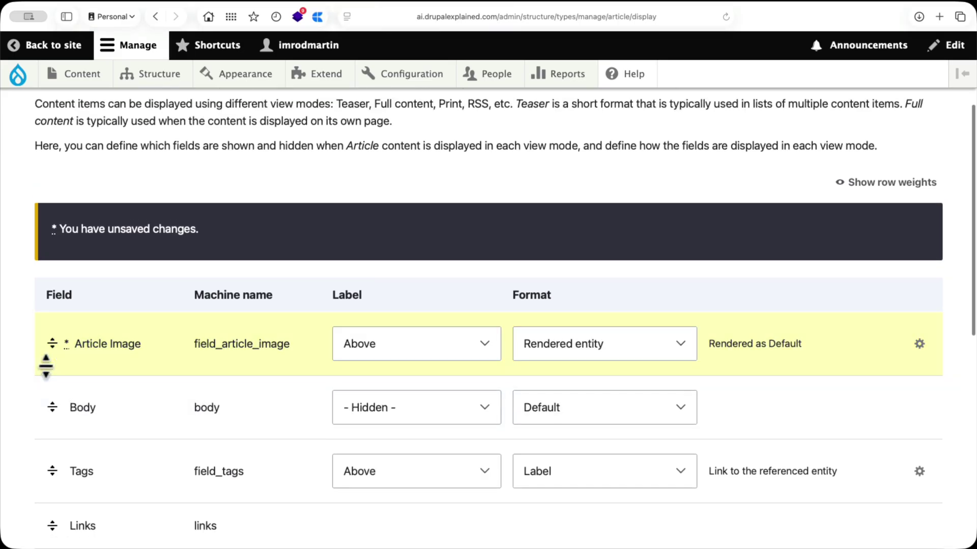
pyautogui.click(441, 344)
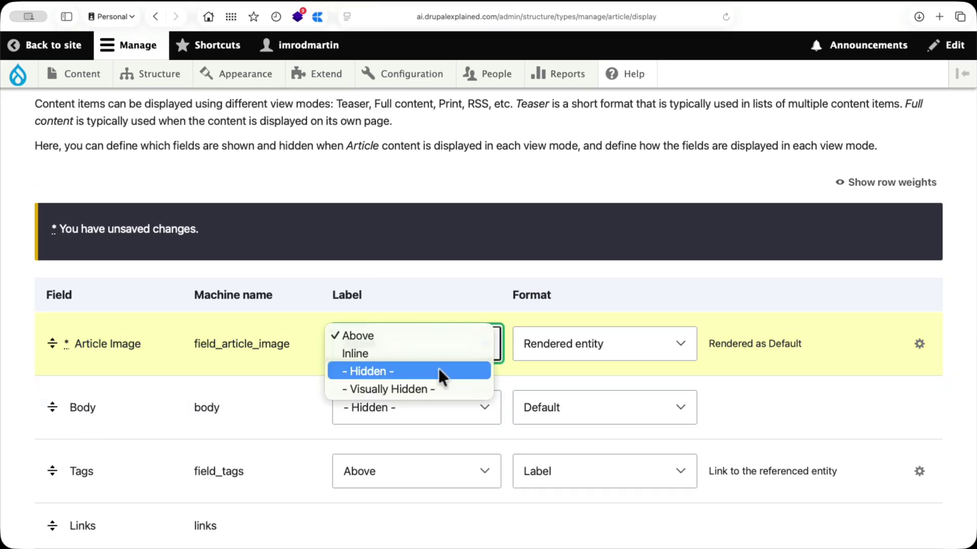
pyautogui.click(439, 372)
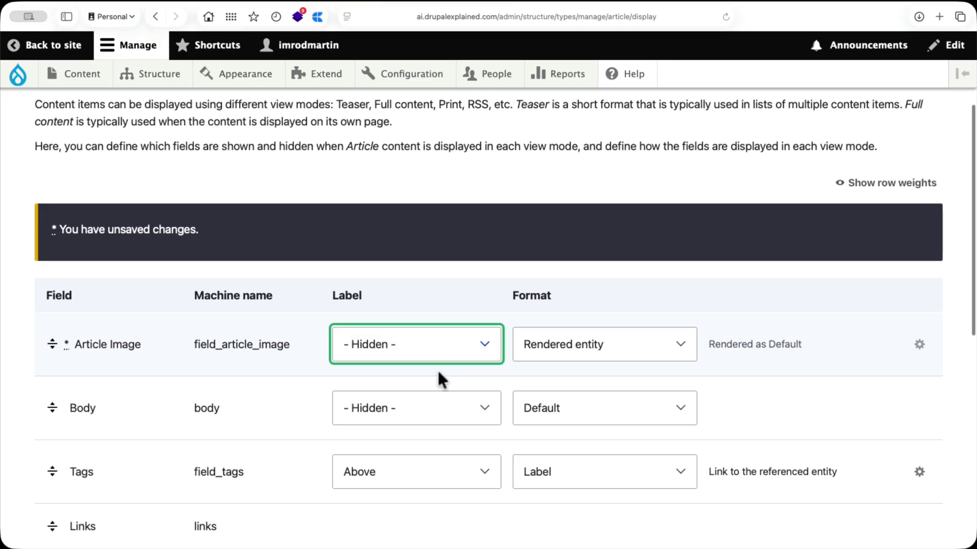
pyautogui.scroll(-10, 438, 368)
pyautogui.click(59, 465)
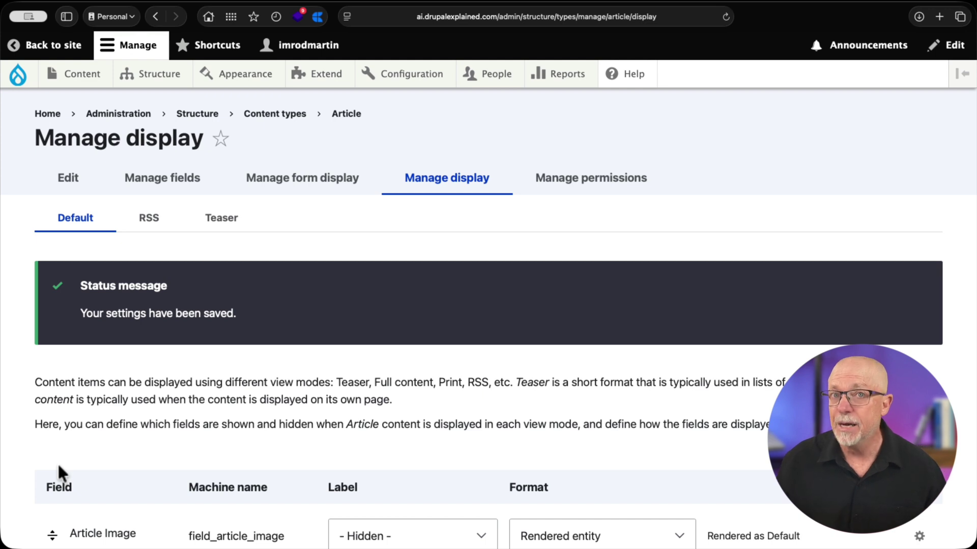
# - Open the Metatag AI Settings and choose OpenAI as the service
pyautogui.moveTo(400, 81)
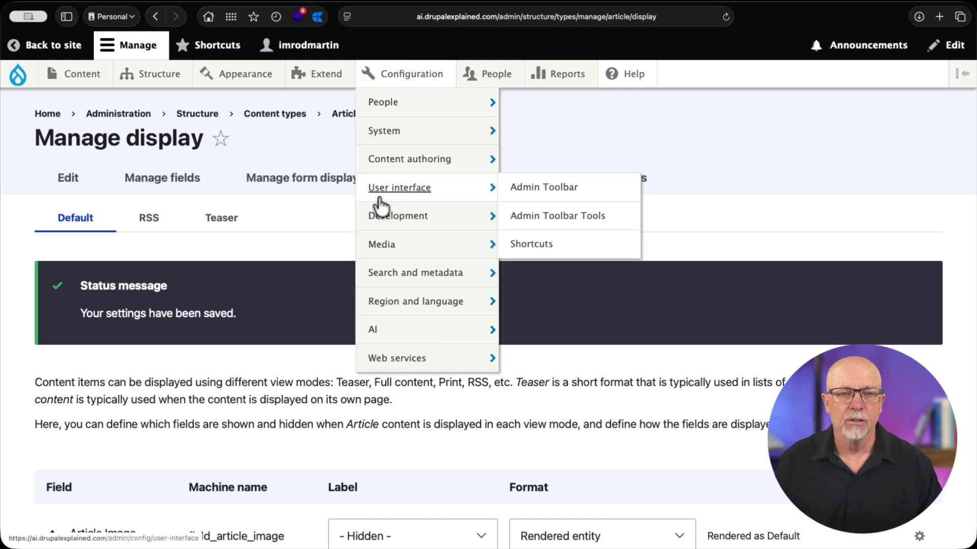
pyautogui.moveTo(384, 169)
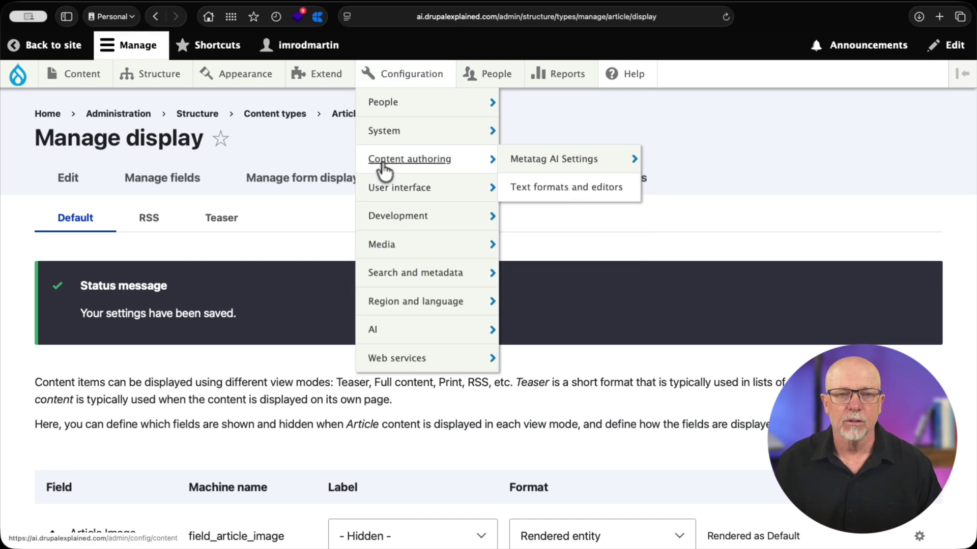
pyautogui.moveTo(532, 164)
pyautogui.click(572, 162)
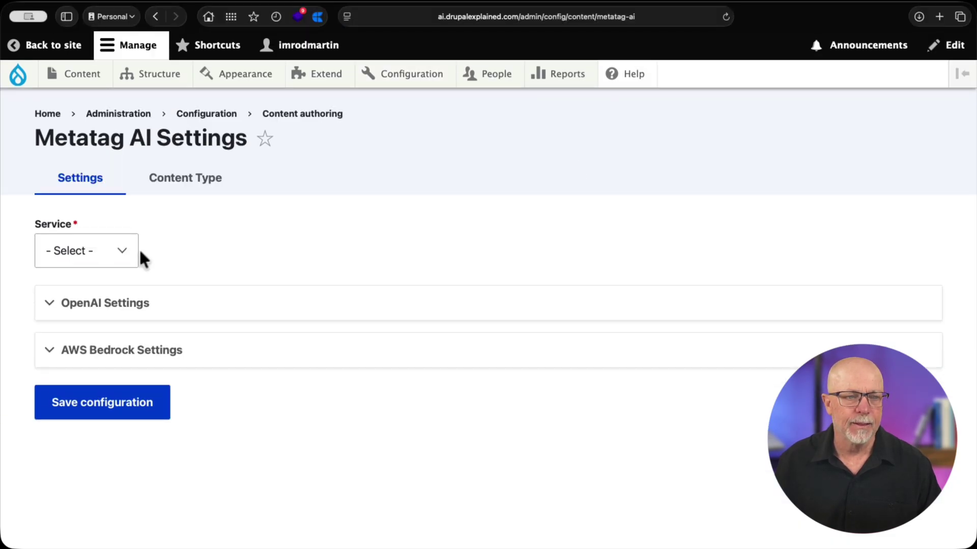
pyautogui.click(130, 252)
pyautogui.click(109, 262)
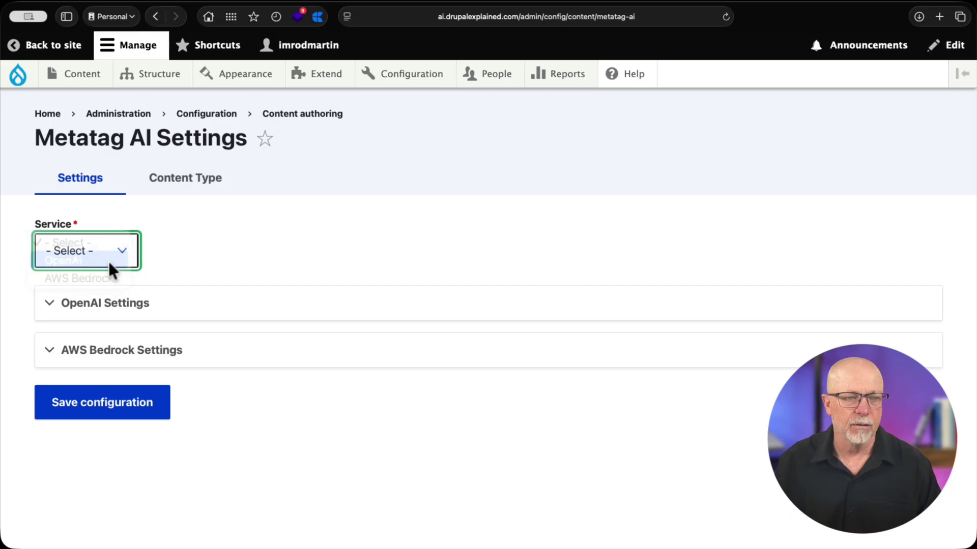
# - Expand the OpenAI settings, go to the OpenAI Access Token field, and save the Metatag AI configuration
pyautogui.click(102, 304)
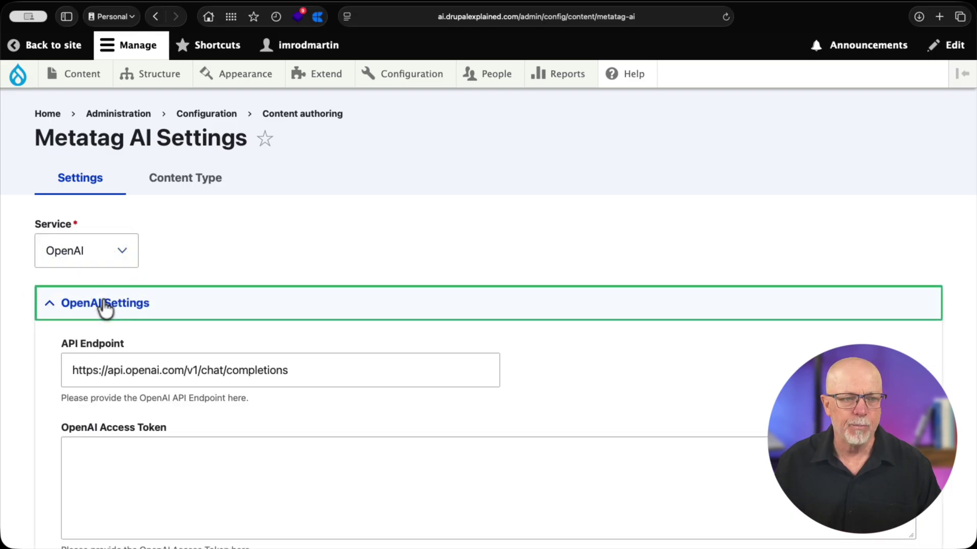
pyautogui.scroll(-1, 187, 300)
pyautogui.scroll(-5, 187, 300)
pyautogui.click(229, 237)
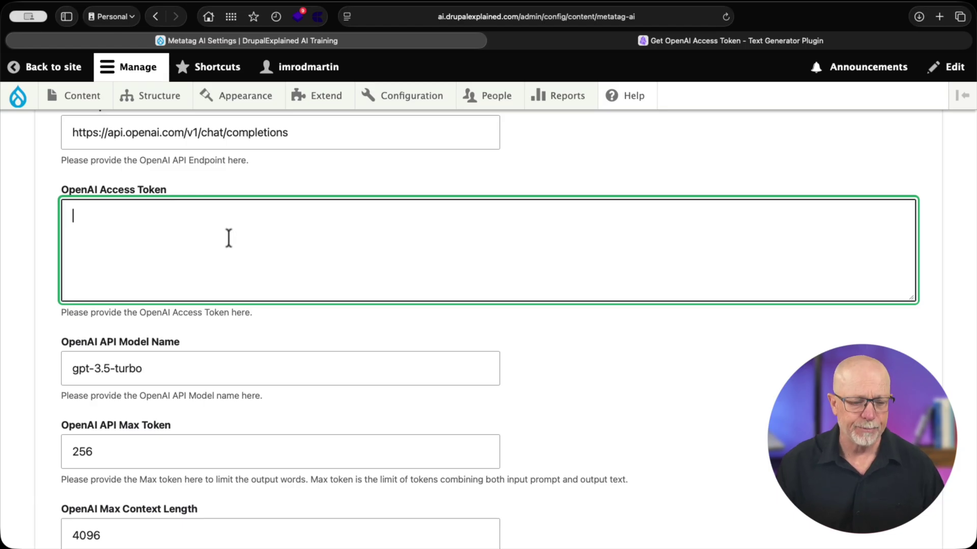
pyautogui.scroll(-4, 229, 238)
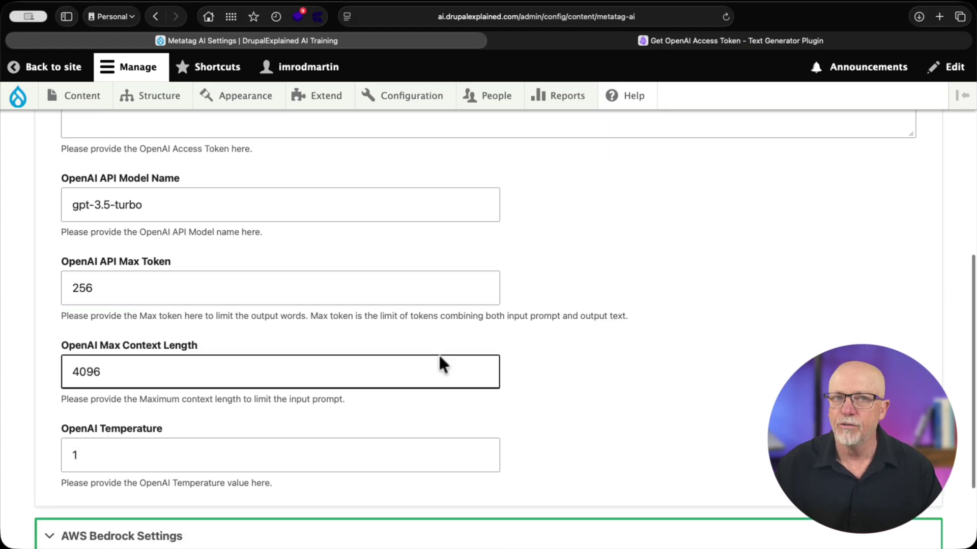
pyautogui.scroll(-3, 438, 355)
pyautogui.click(90, 462)
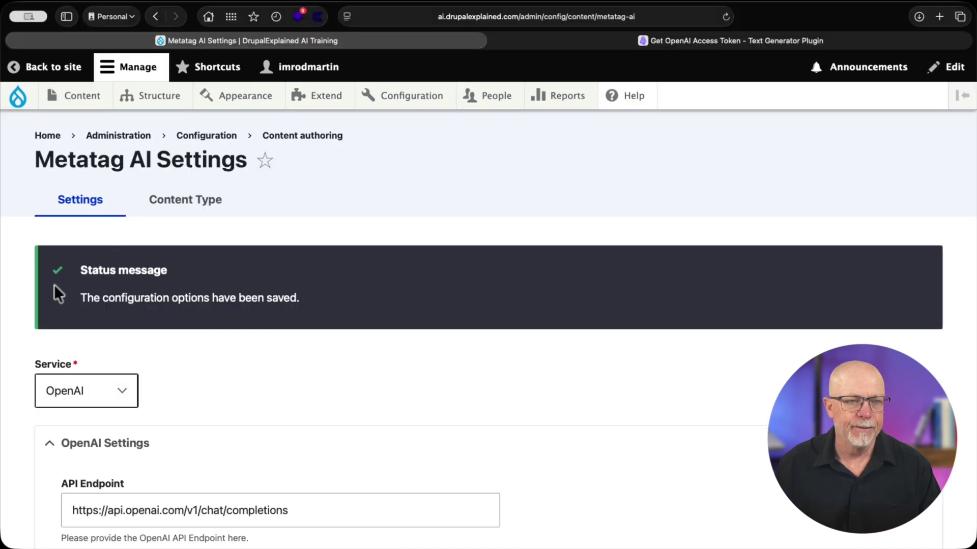
# - Save the Metatag AI content type settings with Article enabled and field_metatag as the field machine name
pyautogui.click(189, 203)
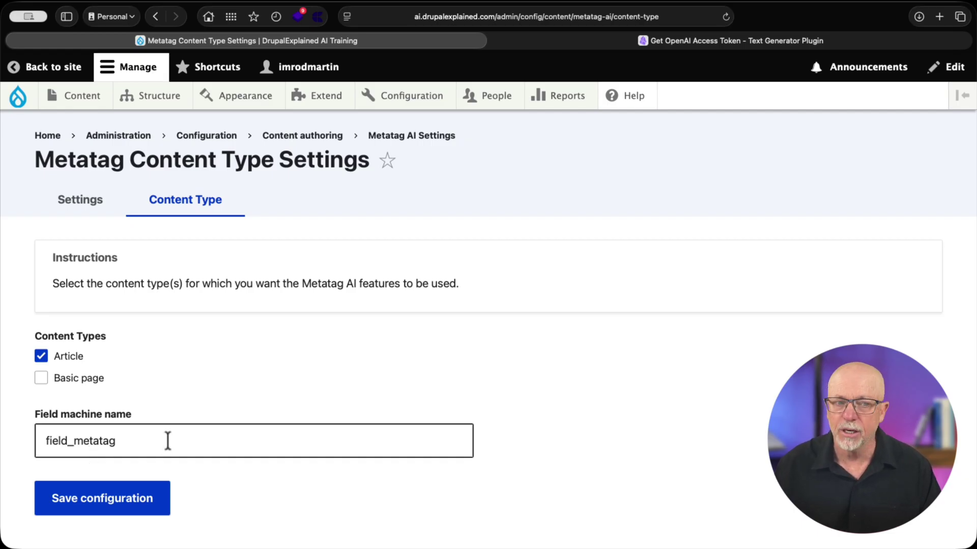
pyautogui.click(92, 501)
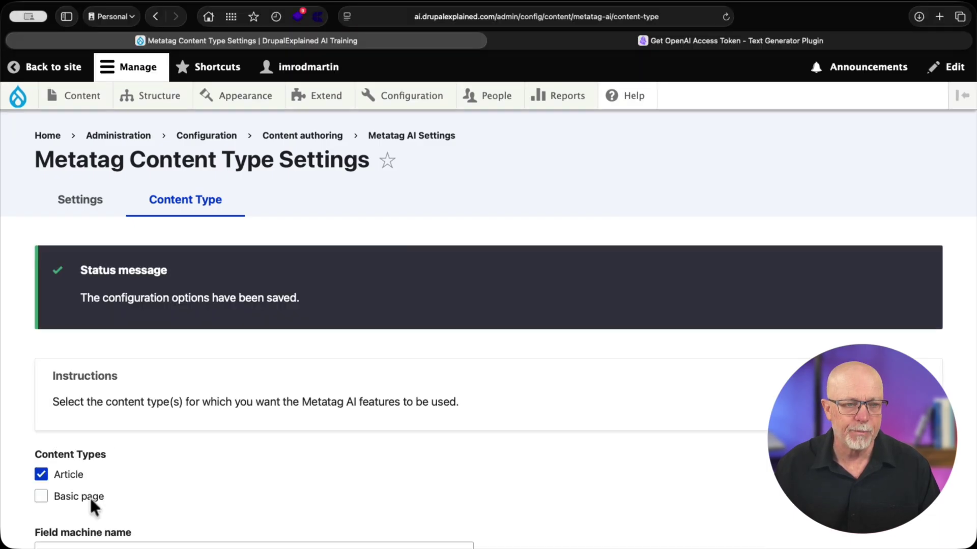